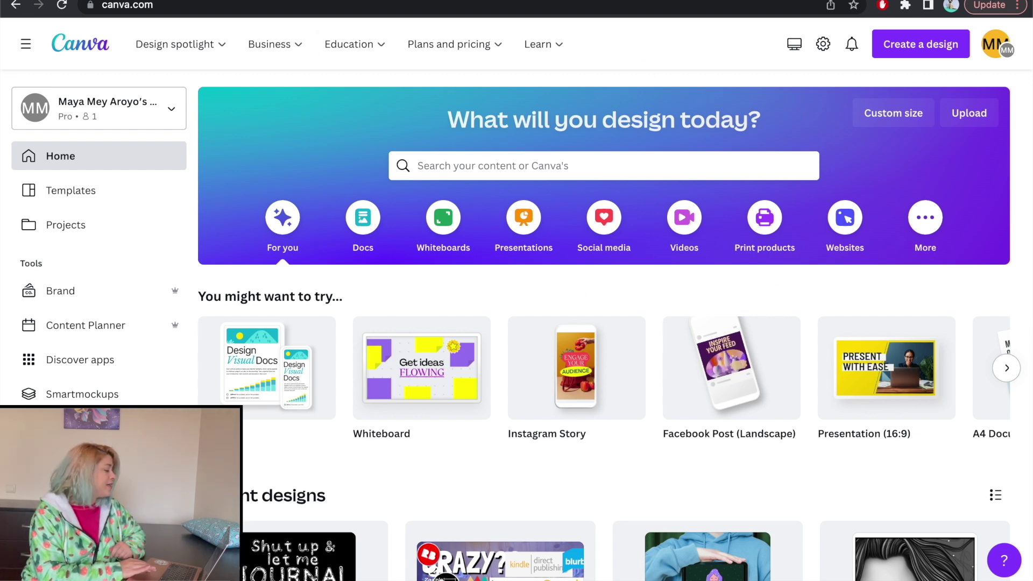
# Upload MeysWeirdLines-Regular.ttf from My fonts 2023 > mey's weird lines to the Canva brand fonts
pyautogui.click(61, 291)
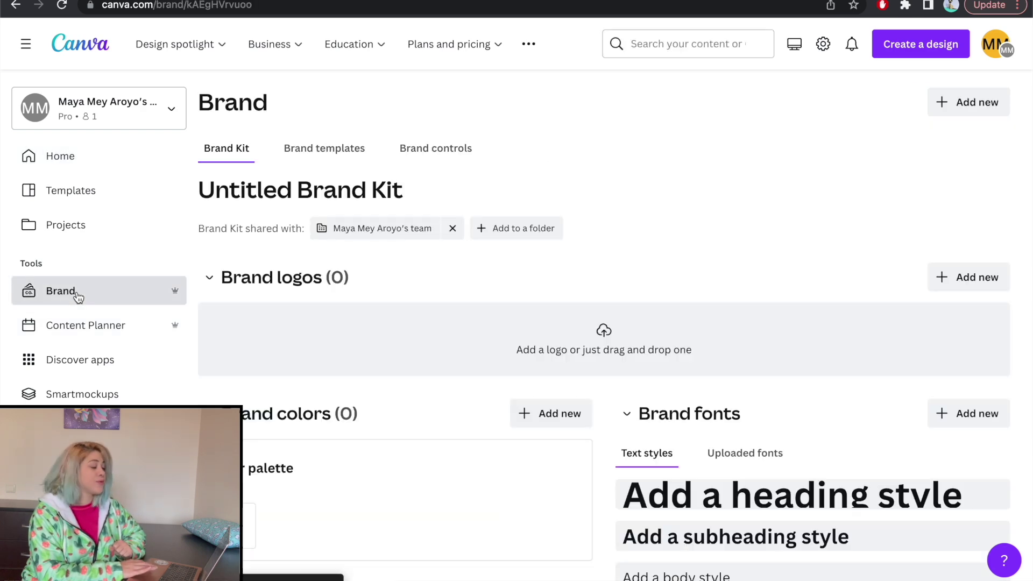
pyautogui.scroll(-1, 753, 333)
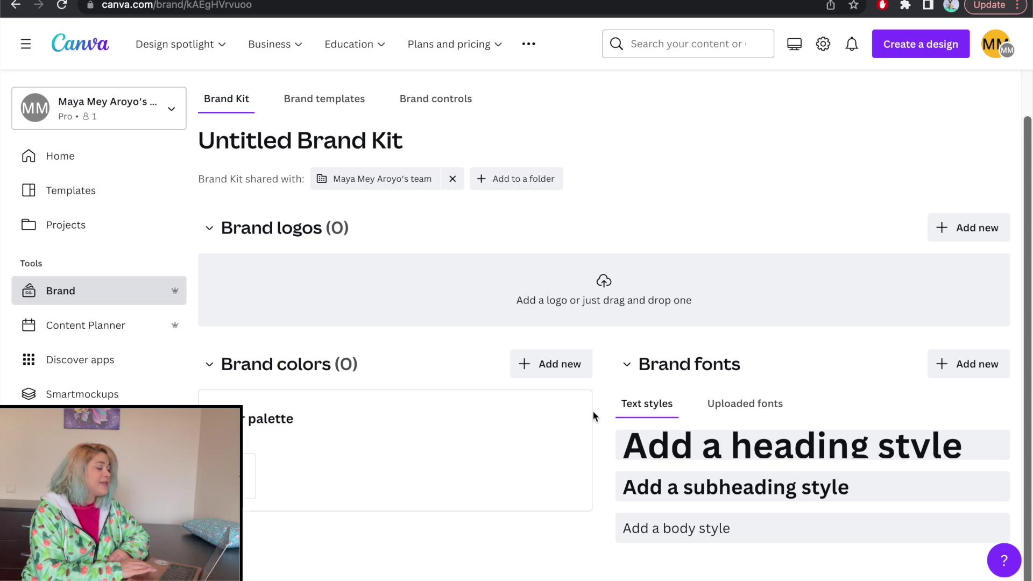
pyautogui.click(954, 363)
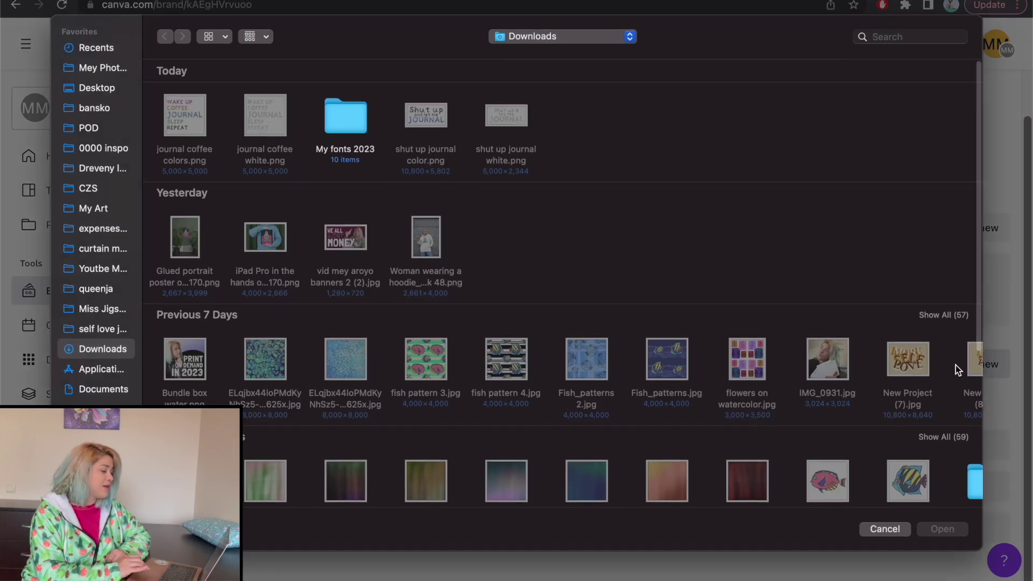
pyautogui.doubleClick(353, 108)
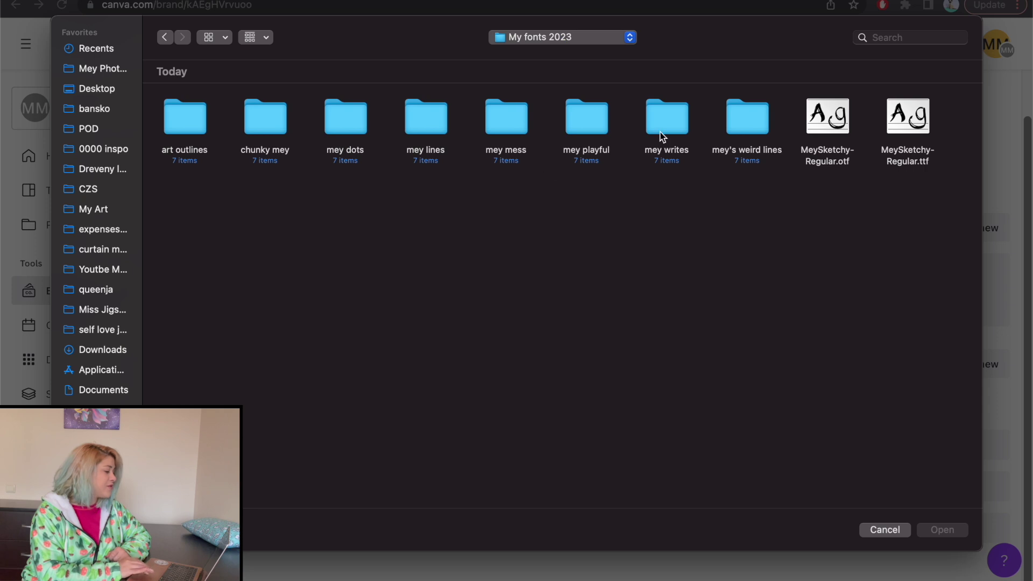
pyautogui.doubleClick(741, 133)
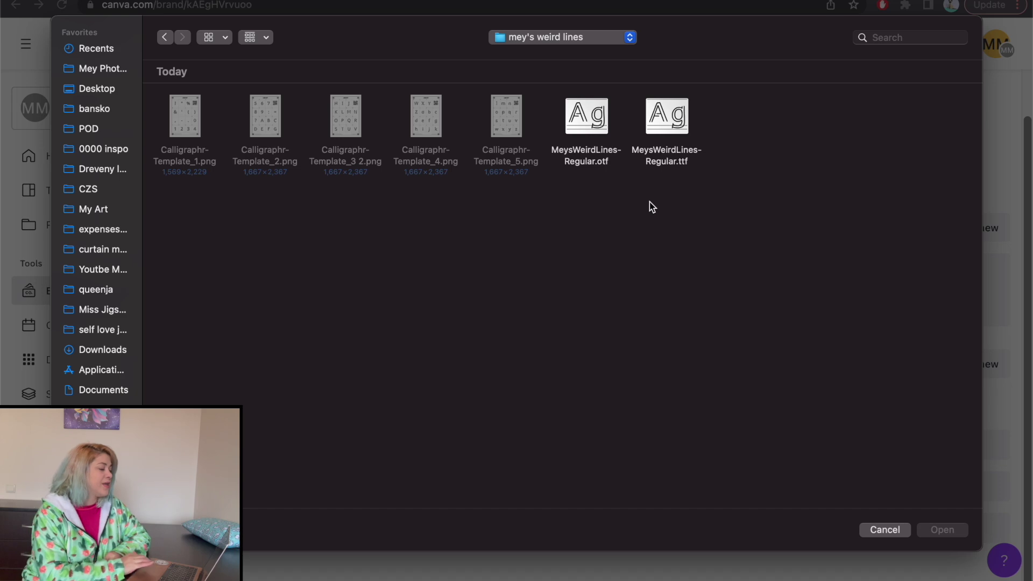
pyautogui.doubleClick(659, 115)
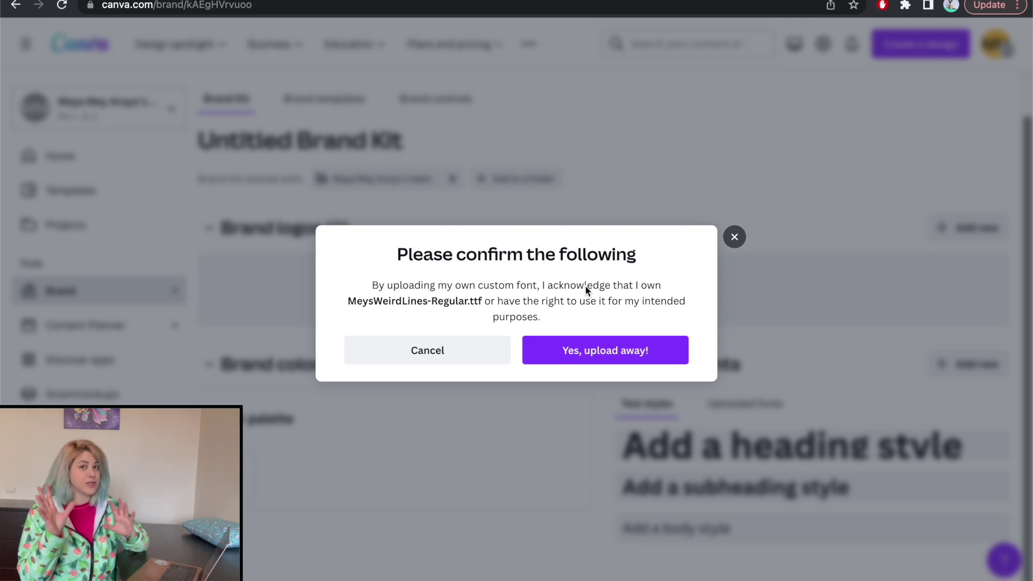
pyautogui.click(591, 353)
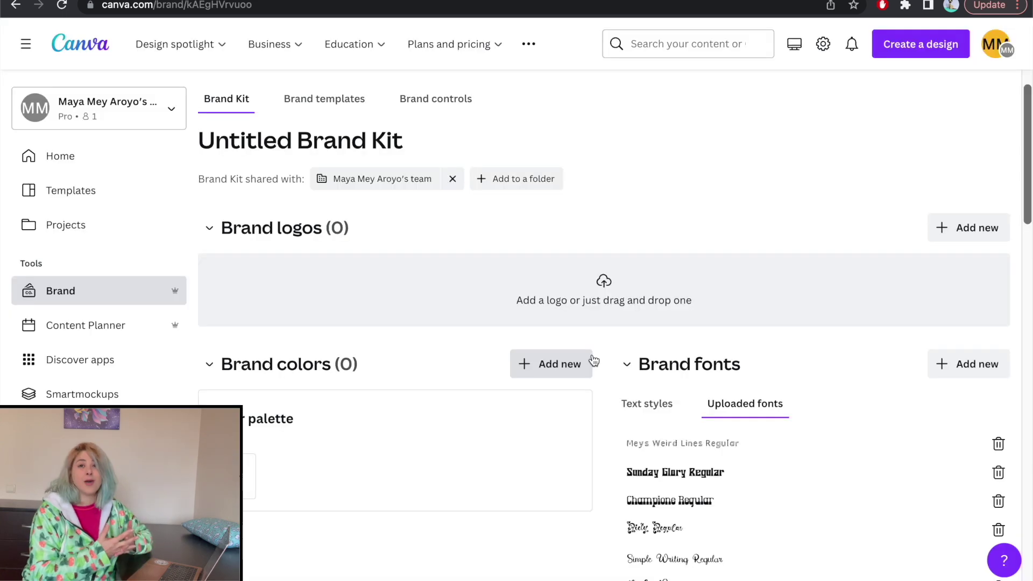
# Create a new blank Canva design with a custom size of 5000 × 5000 px
pyautogui.click(89, 50)
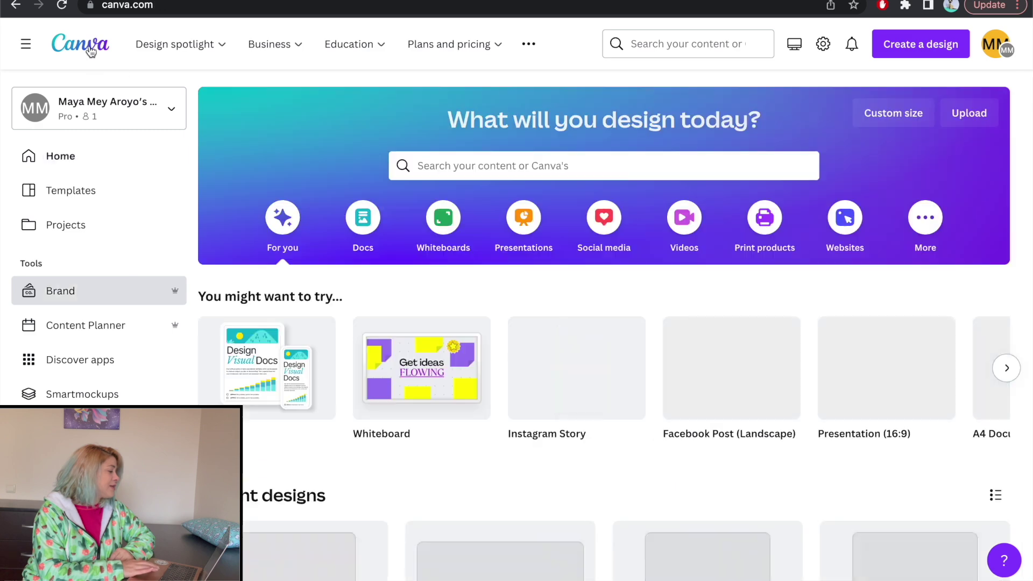
pyautogui.scroll(-3, 386, 322)
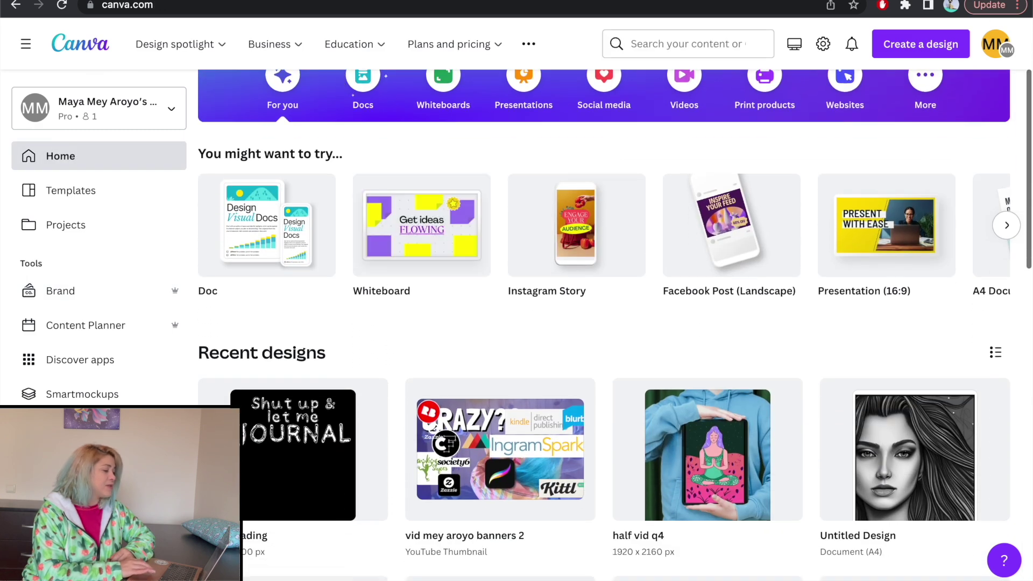
pyautogui.click(938, 43)
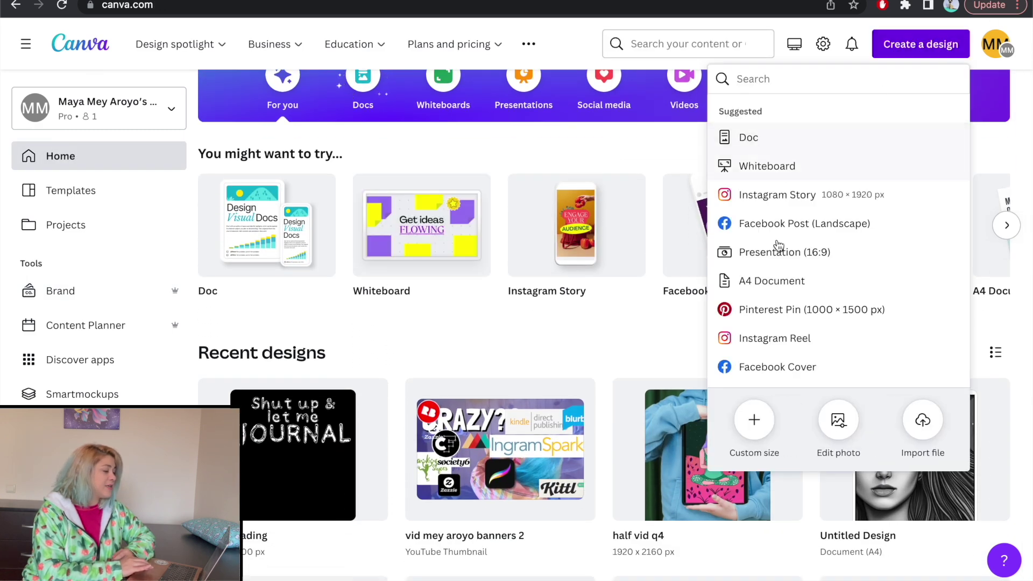
pyautogui.click(753, 420)
pyautogui.click(769, 245)
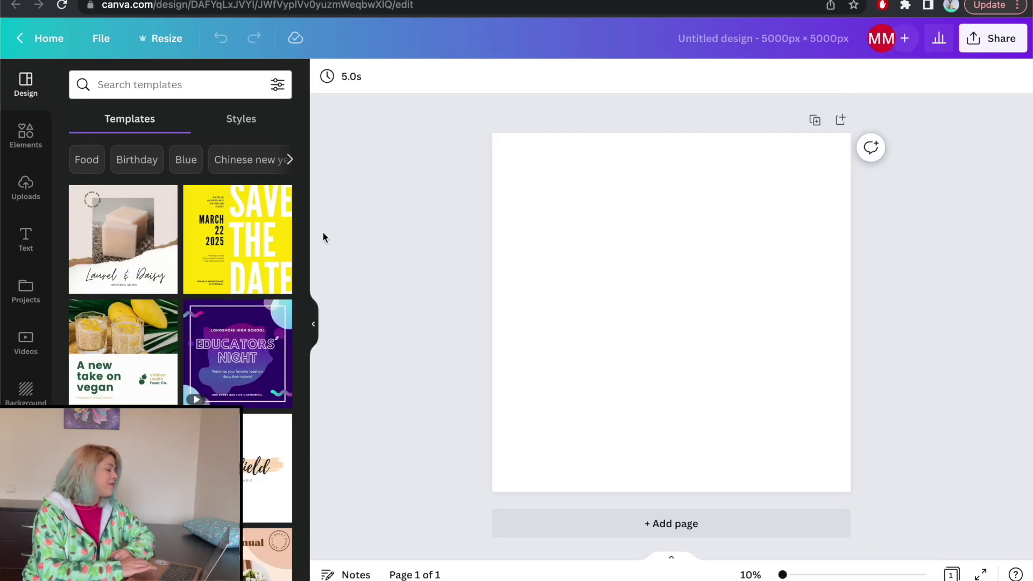
# Add an 'Add a heading' text box and set it in Meys Weird Lines Regular
pyautogui.click(30, 233)
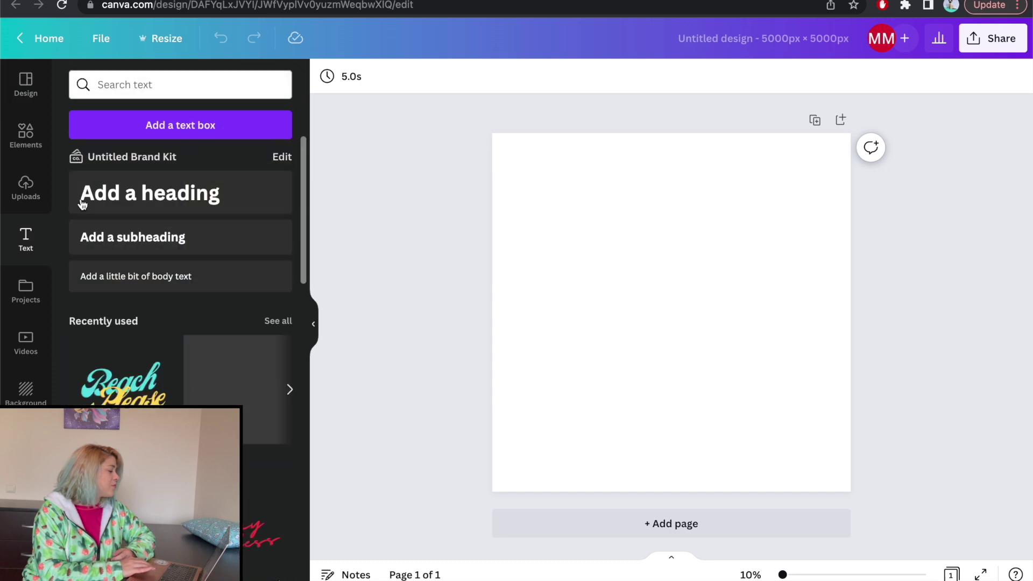
pyautogui.click(78, 202)
pyautogui.click(364, 75)
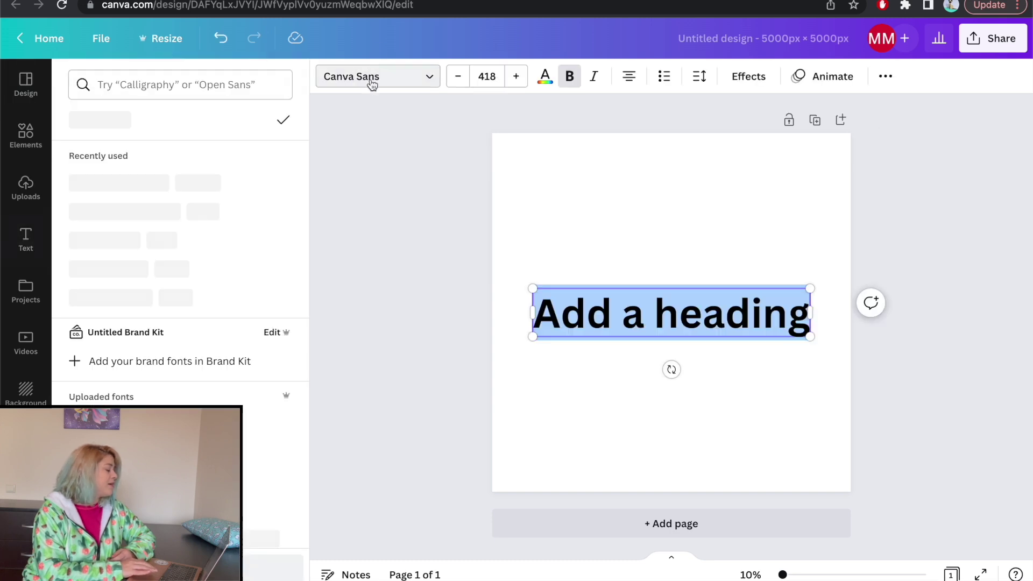
pyautogui.scroll(-3, 184, 376)
pyautogui.scroll(-5, 183, 246)
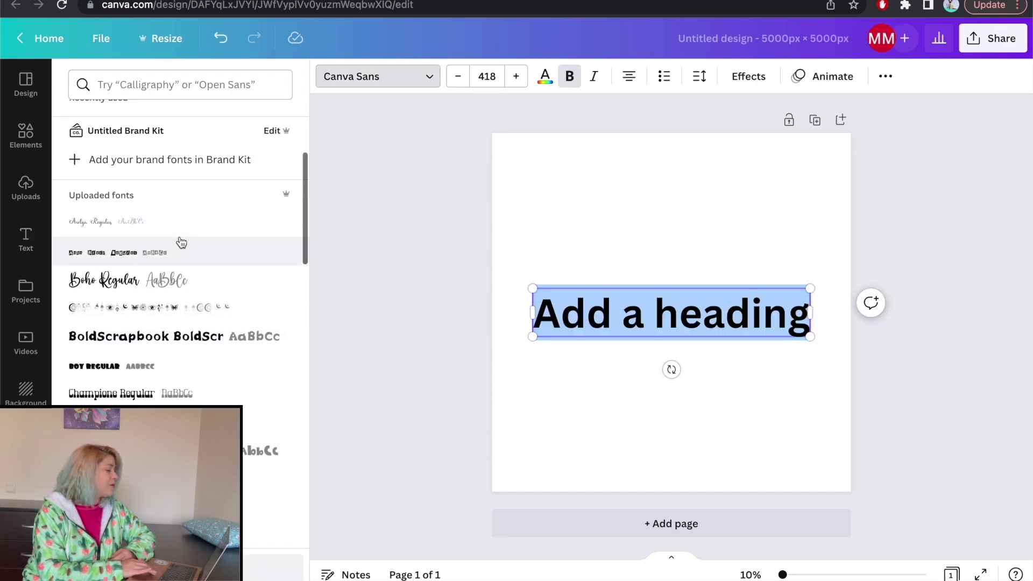
pyautogui.scroll(-5, 182, 242)
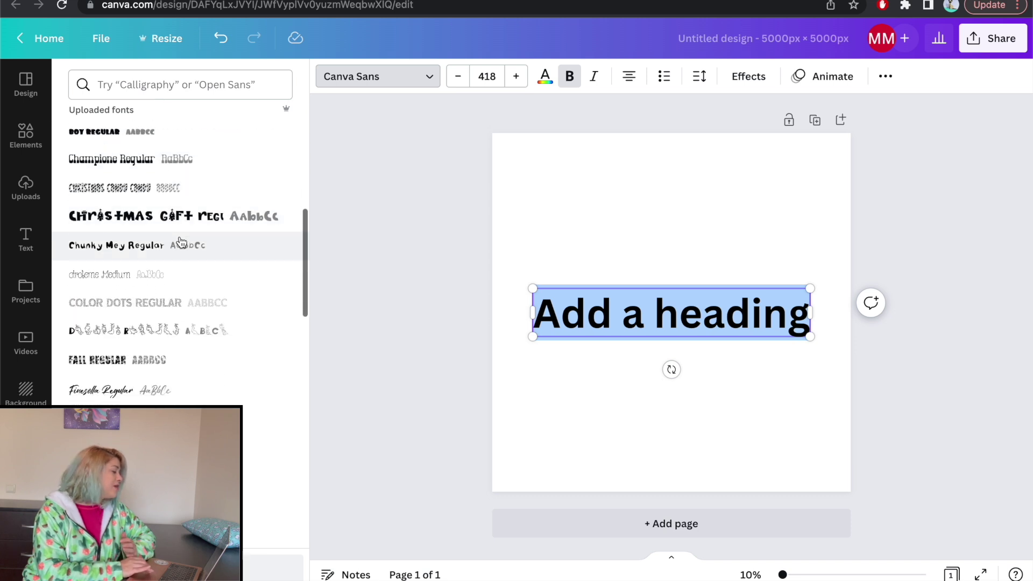
pyautogui.scroll(-10, 181, 242)
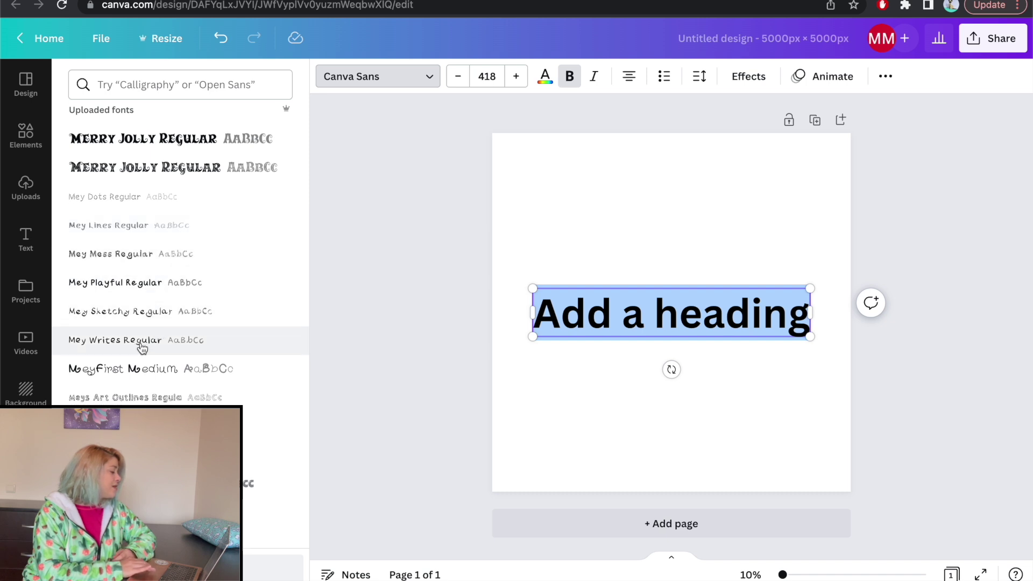
pyautogui.scroll(-3, 162, 383)
pyautogui.click(147, 377)
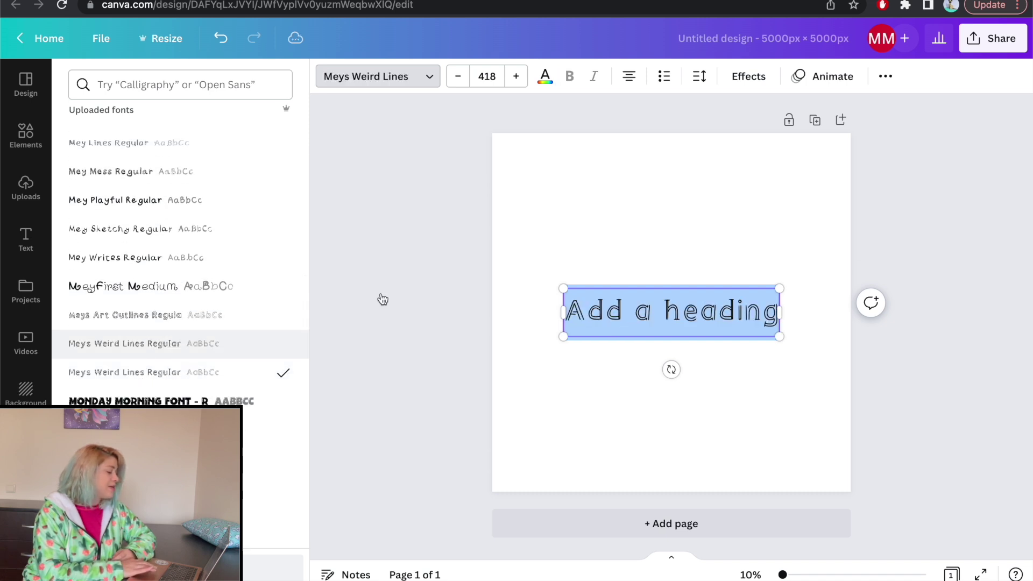
# Enlarge the heading to size 709 and move it up and left on the page
pyautogui.moveTo(779, 289); pyautogui.dragTo(873, 219)
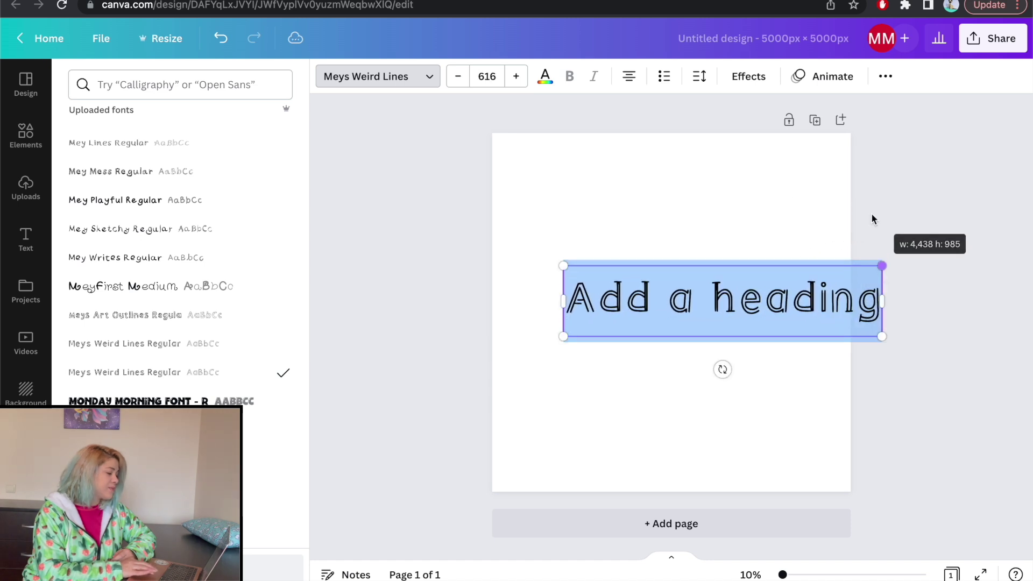
pyautogui.moveTo(563, 336); pyautogui.dragTo(516, 348)
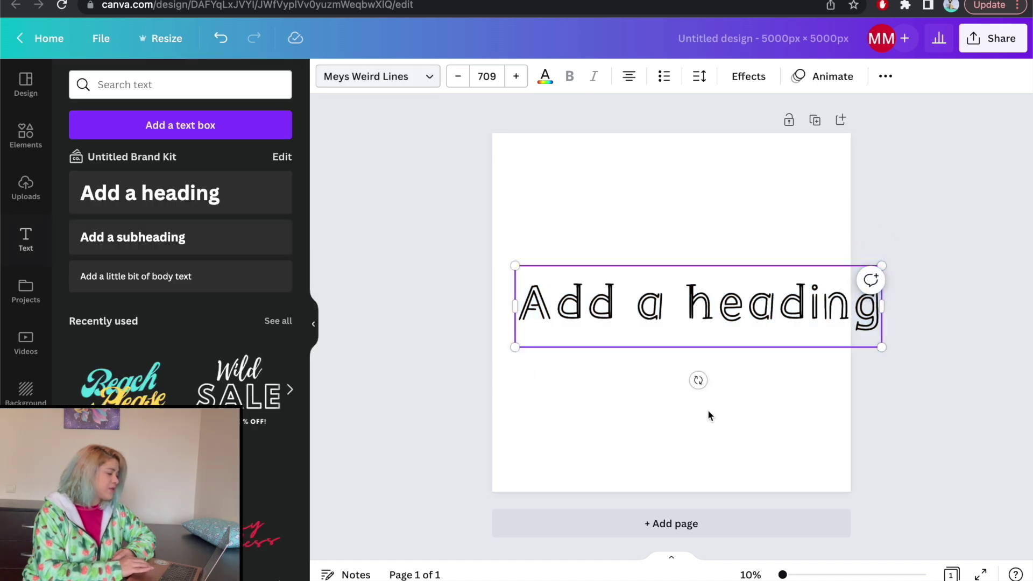
pyautogui.click(764, 224)
pyautogui.moveTo(752, 315); pyautogui.dragTo(729, 281)
# Try Monday Morning, Mey Writes, Mey Playful and Mey Sketchy, keep Mey Mess, then switch to Kittl
pyautogui.click(361, 76)
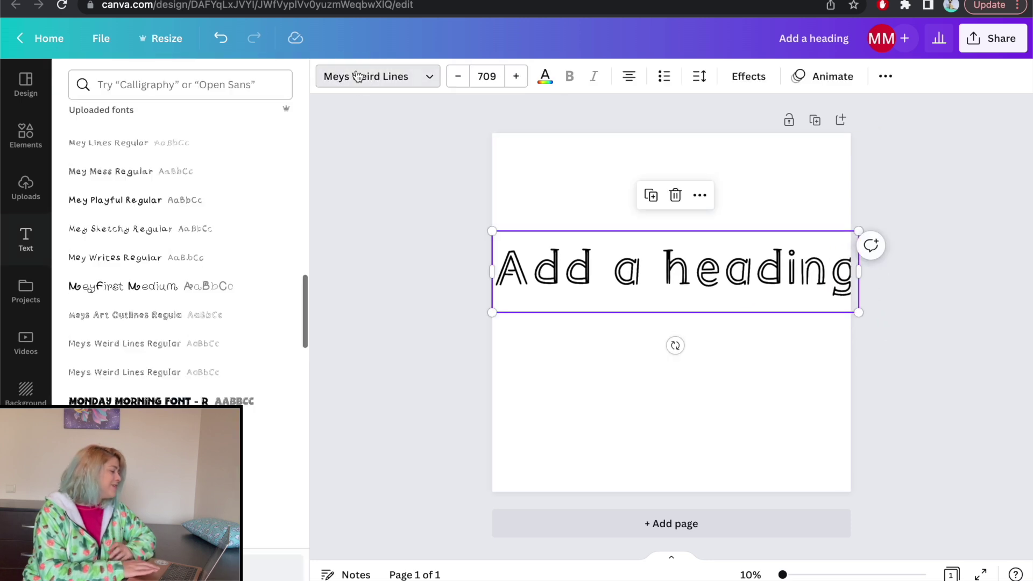
pyautogui.click(106, 401)
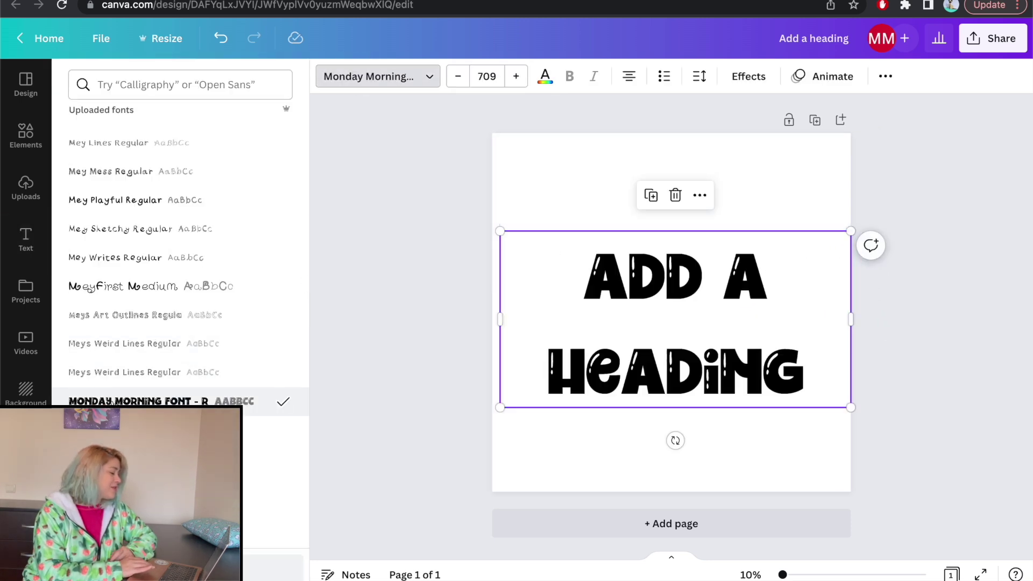
pyautogui.scroll(3, 188, 296)
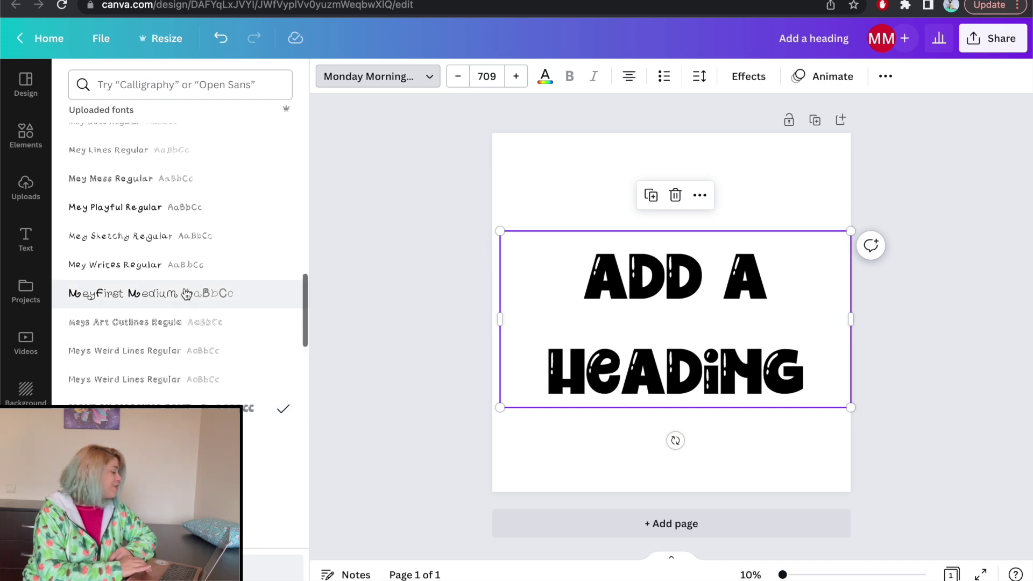
pyautogui.click(163, 345)
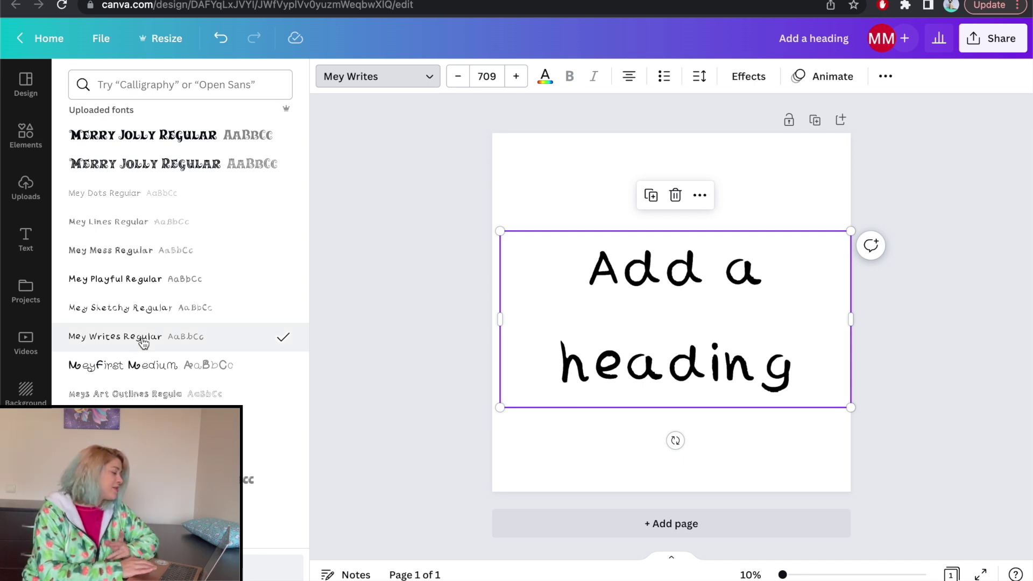
pyautogui.click(153, 292)
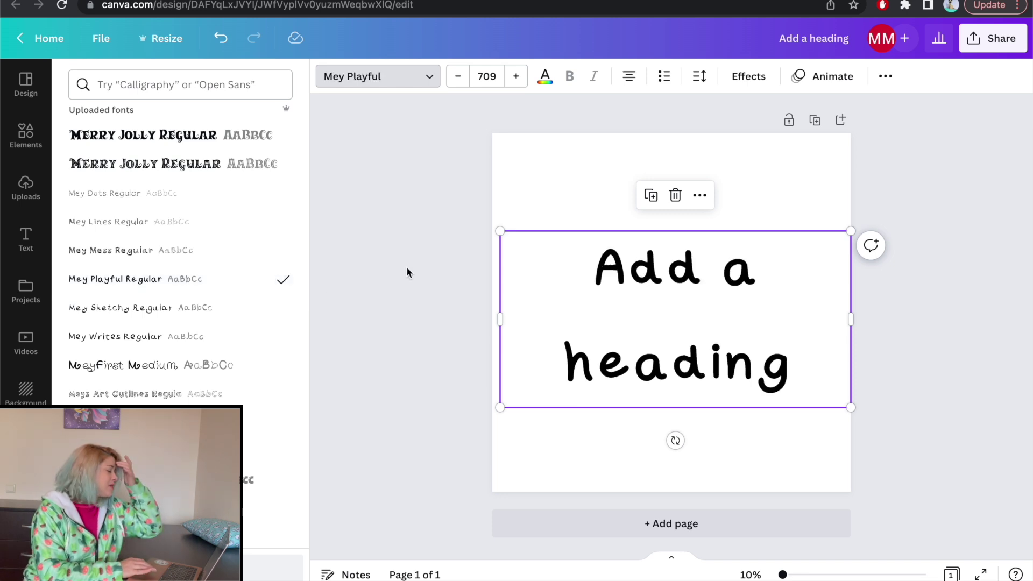
pyautogui.click(195, 306)
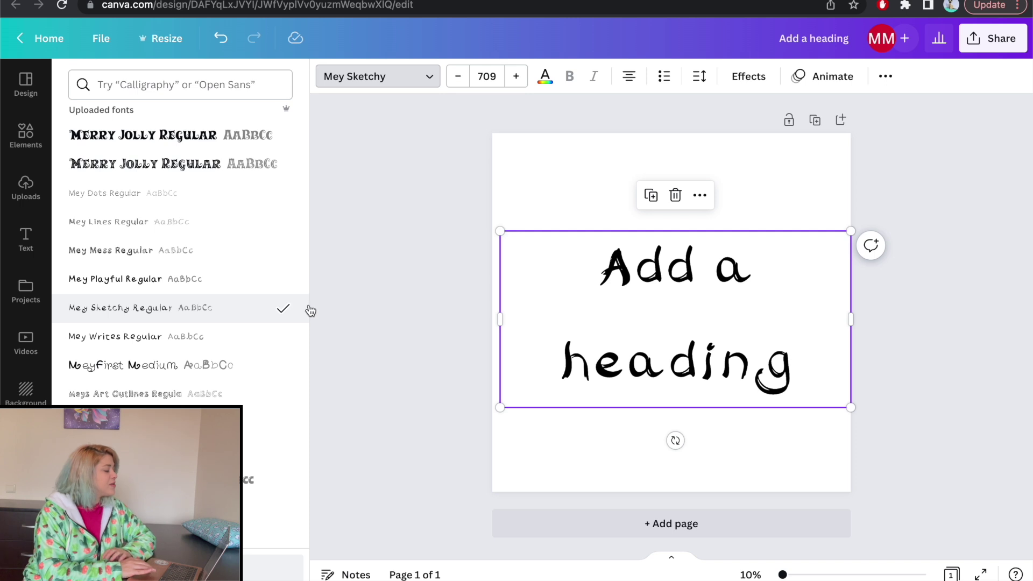
pyautogui.click(165, 252)
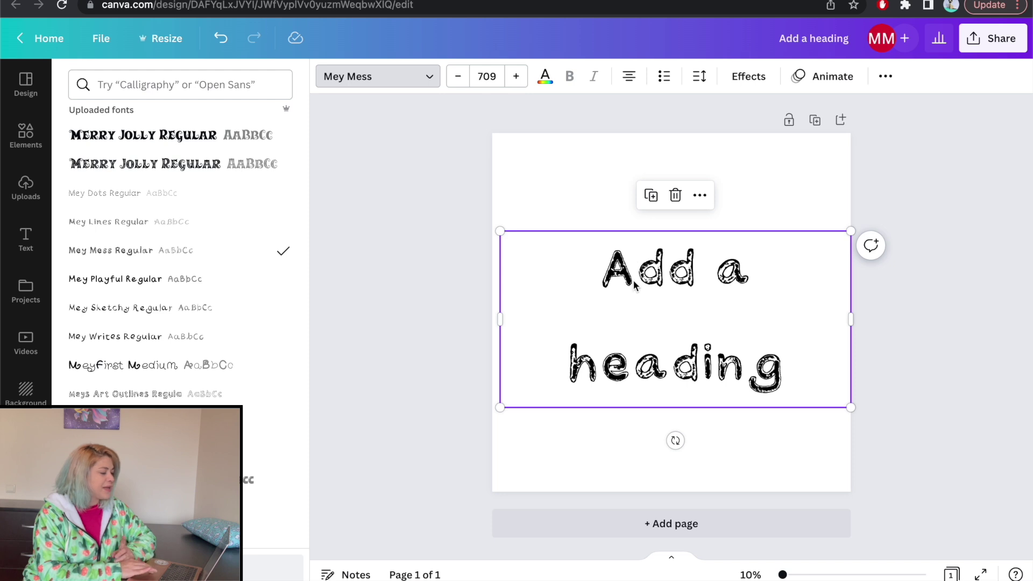
pyautogui.click(585, 162)
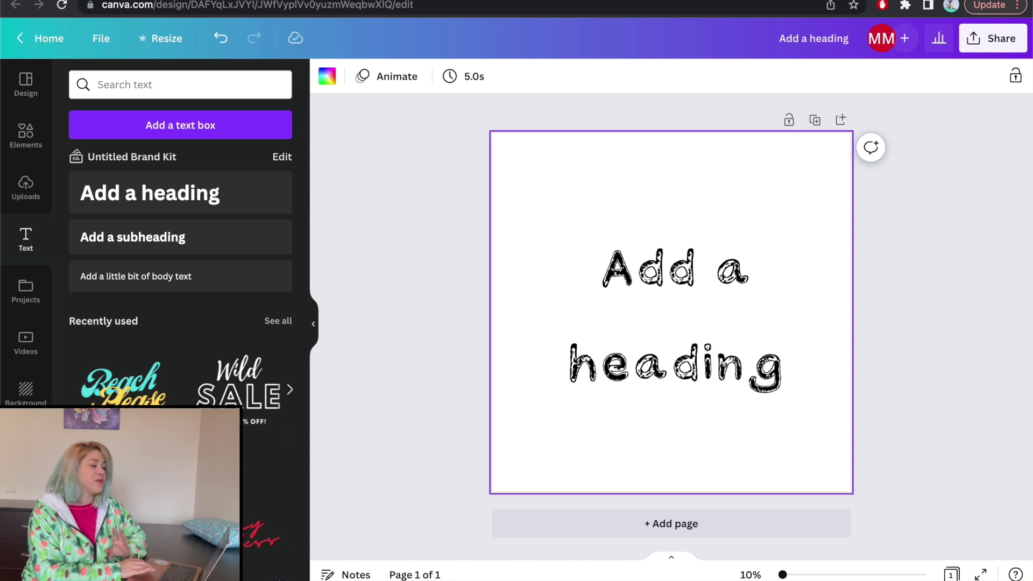
pyautogui.click(446, 1)
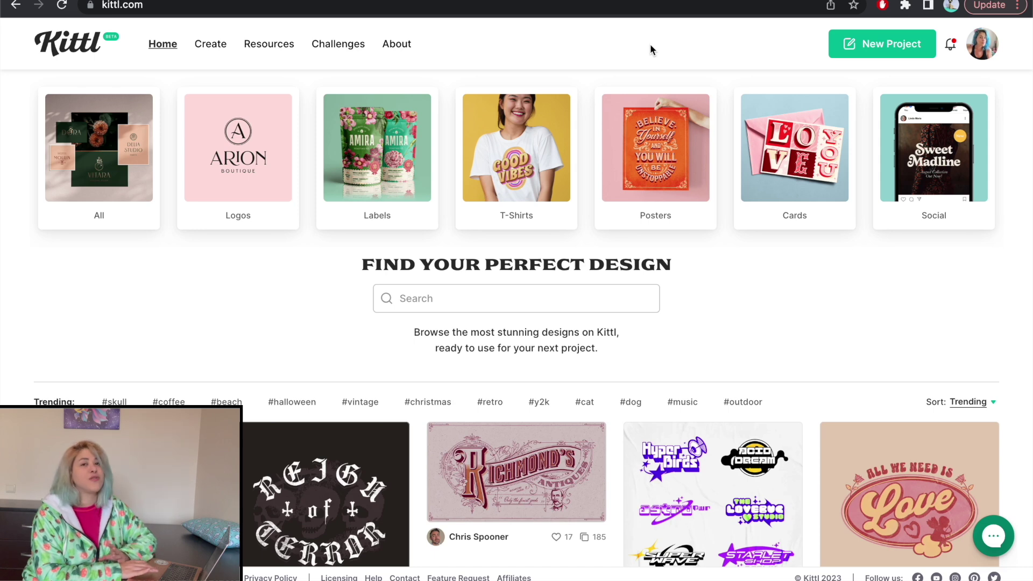
# Create a new Kittl project using the 4 × 6 inch Postcard artboard preset
pyautogui.click(871, 44)
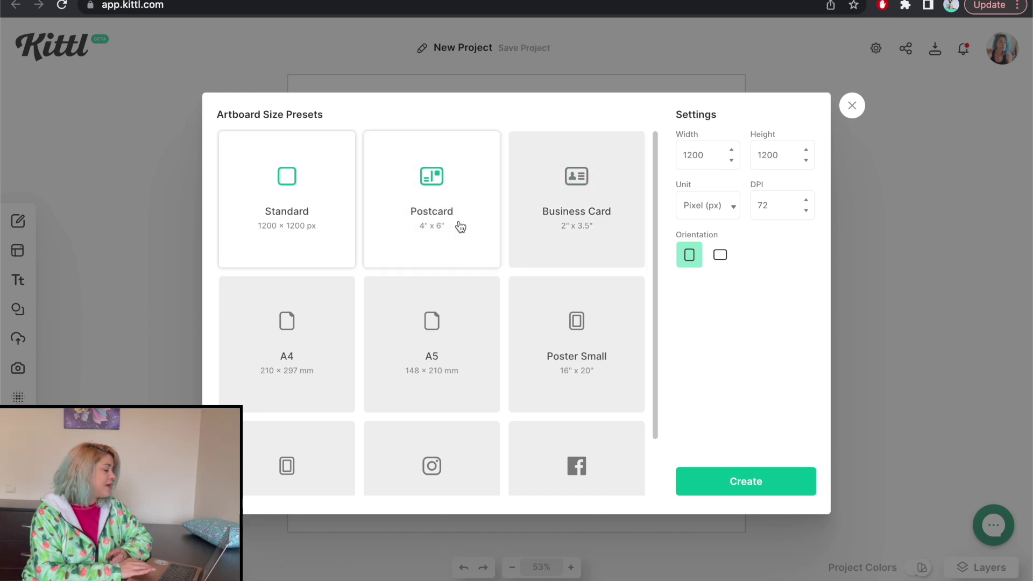
pyautogui.click(433, 230)
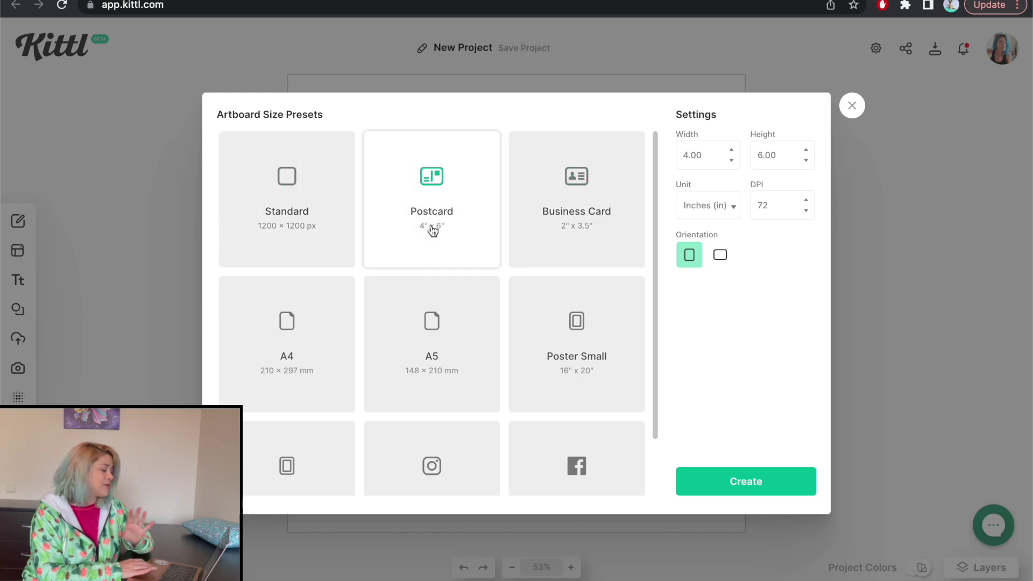
pyautogui.click(743, 482)
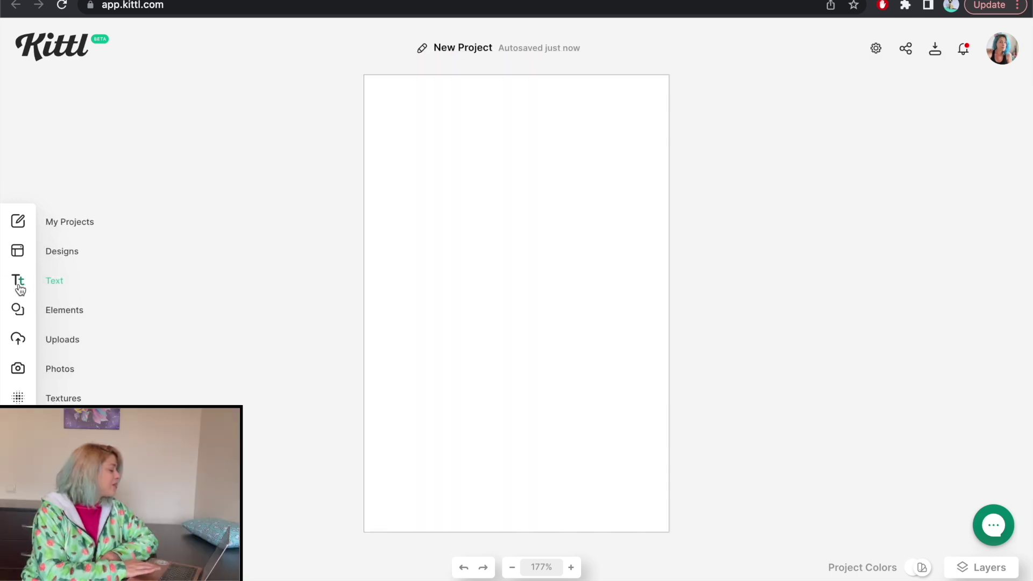
# Add a Roboto Bold 'Headline' text at size 72 and browse the Typeface list
pyautogui.click(20, 289)
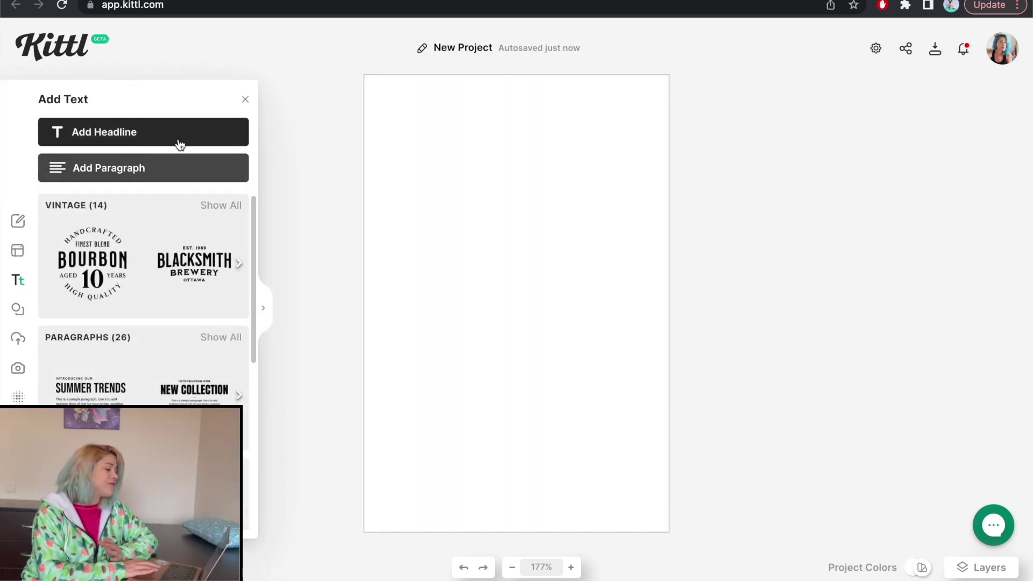
pyautogui.click(180, 145)
pyautogui.click(869, 271)
pyautogui.scroll(-20, 694, 301)
pyautogui.scroll(-10, 695, 301)
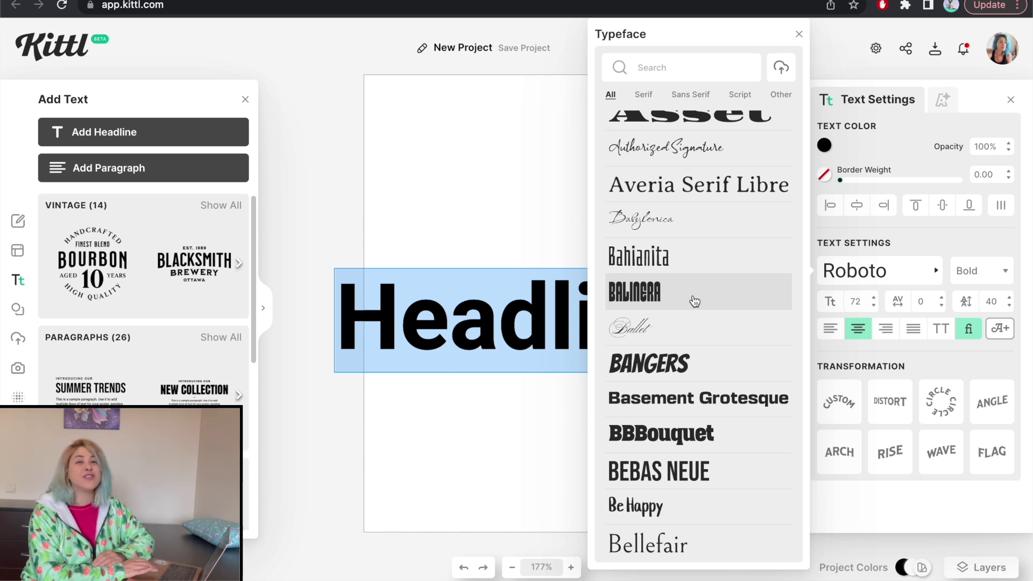
pyautogui.scroll(-12, 694, 301)
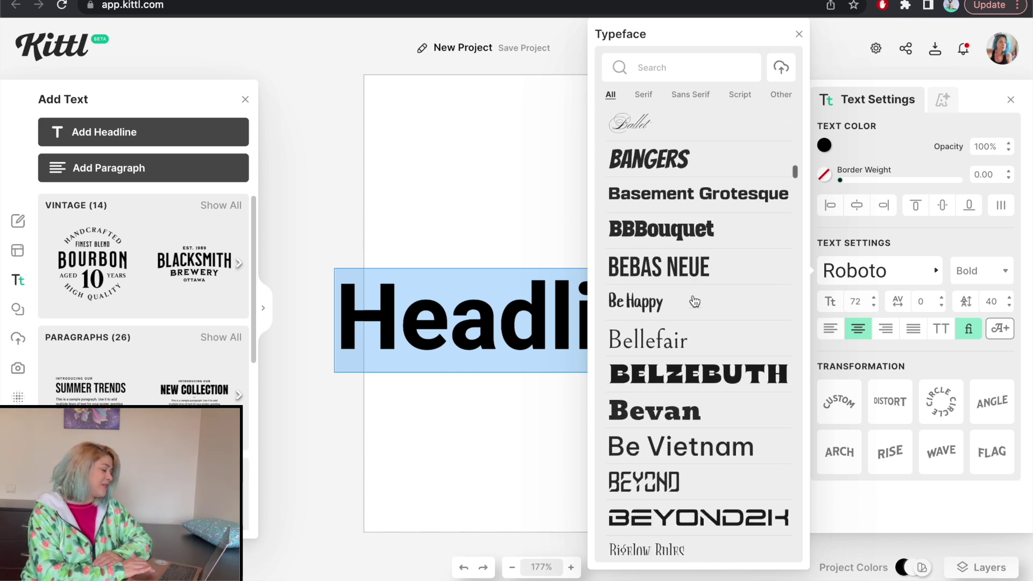
pyautogui.scroll(-10, 694, 302)
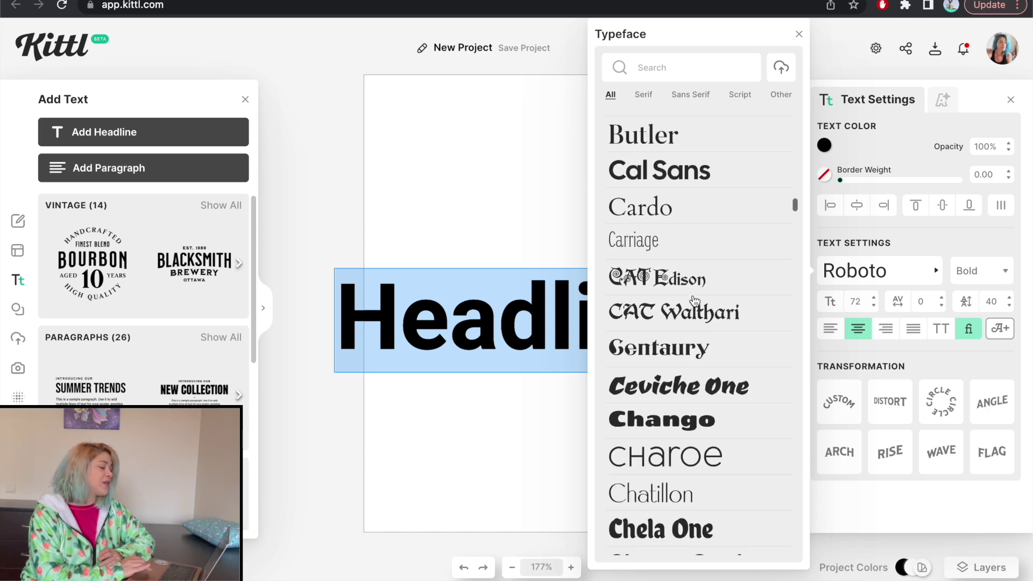
pyautogui.scroll(20, 695, 301)
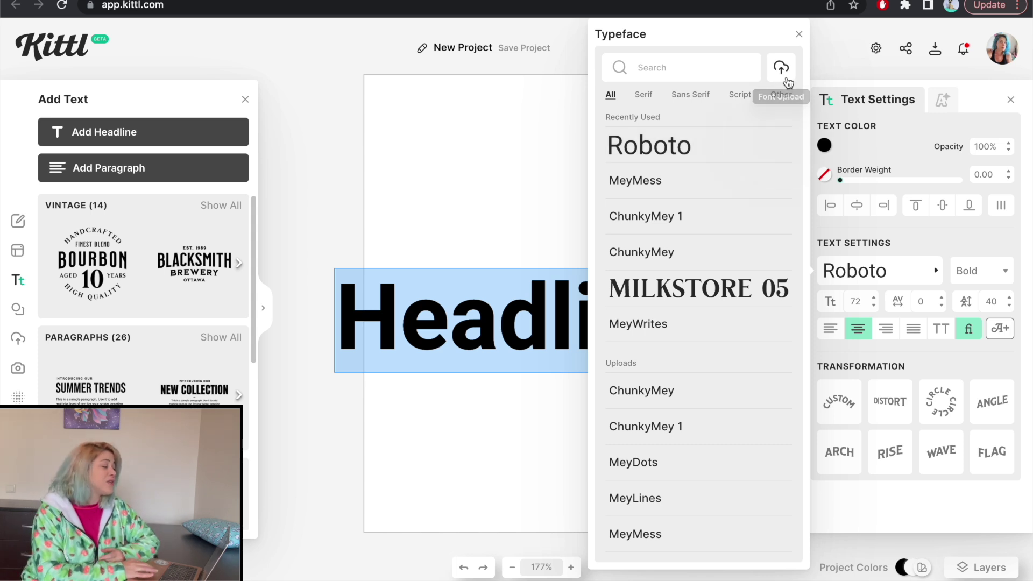
pyautogui.click(499, 202)
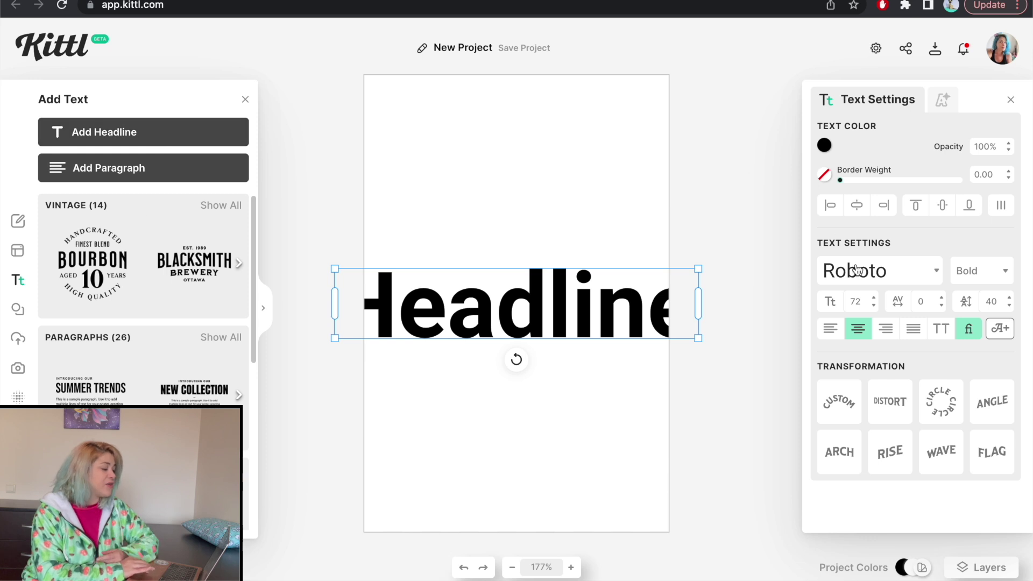
pyautogui.click(864, 283)
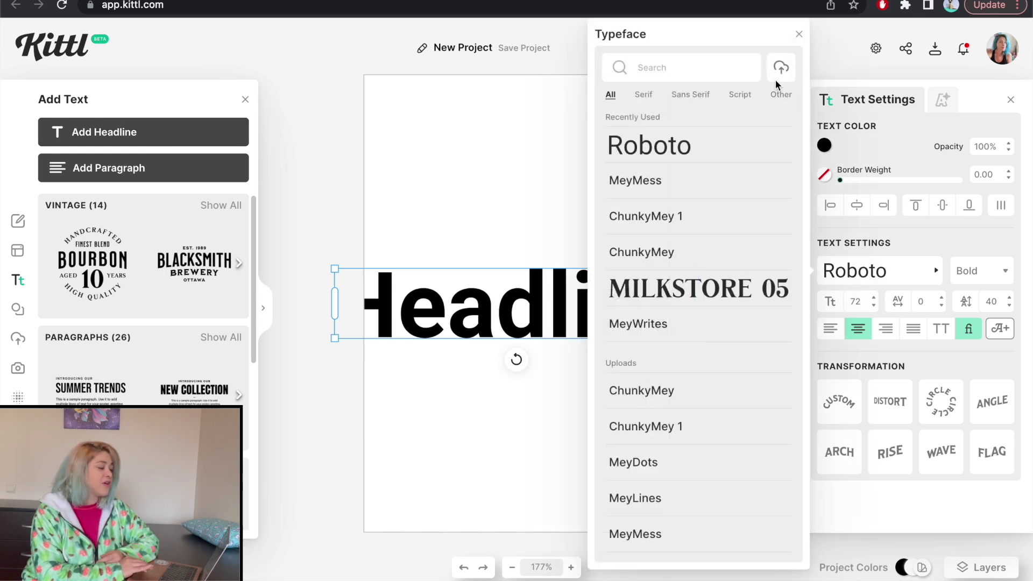
# Upload MeyDots-Regular.ttf from My fonts 2023 > mey dots to the Kittl font library
pyautogui.click(781, 69)
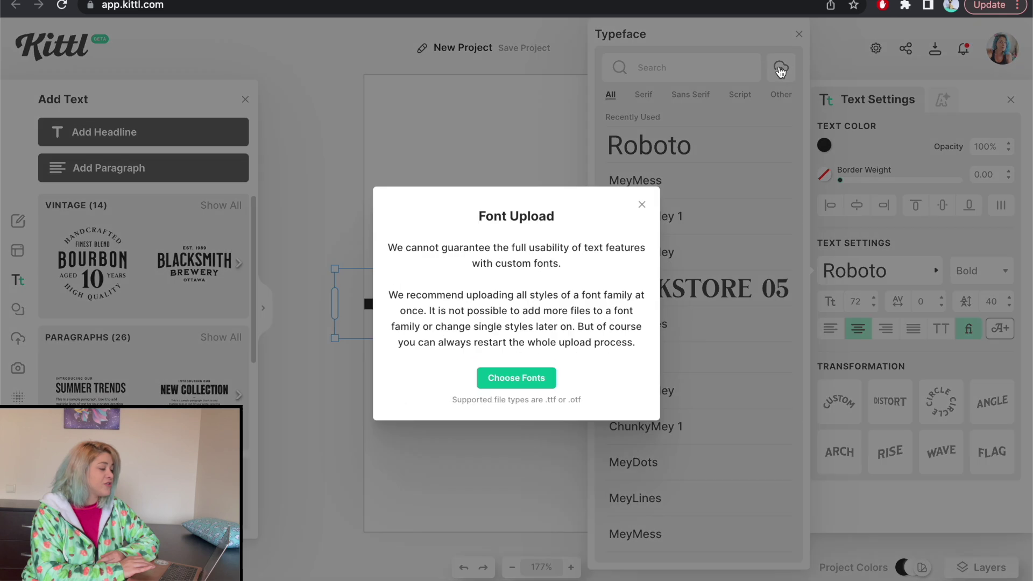
pyautogui.click(517, 382)
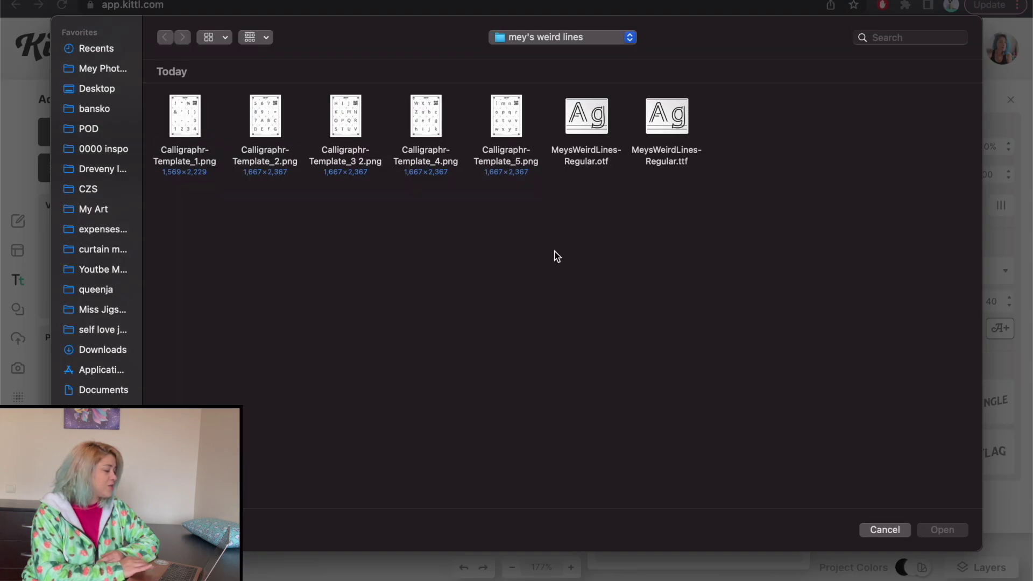
pyautogui.click(565, 38)
pyautogui.click(554, 56)
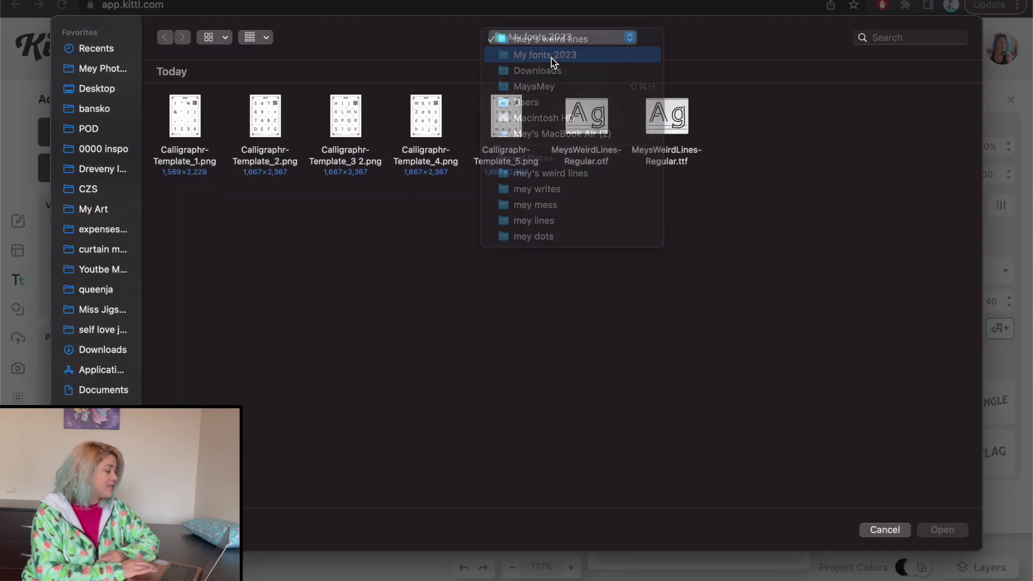
pyautogui.doubleClick(360, 130)
pyautogui.doubleClick(667, 115)
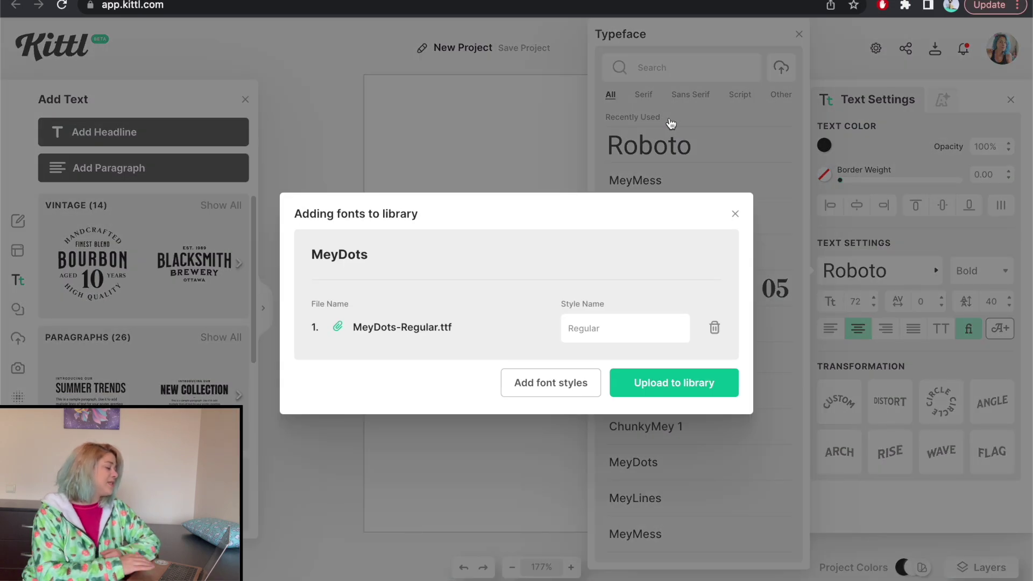
pyautogui.doubleClick(583, 327)
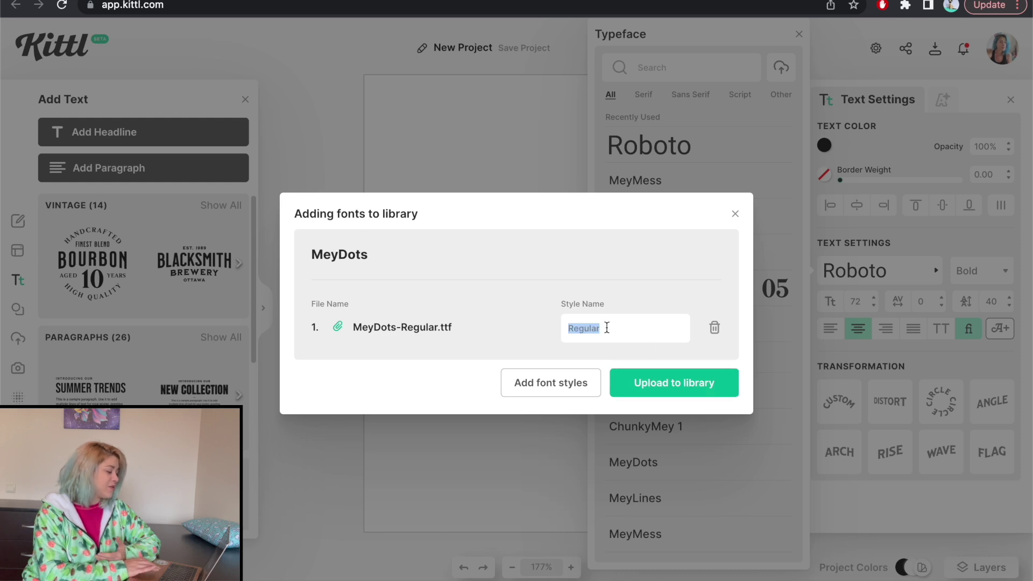
pyautogui.click(653, 391)
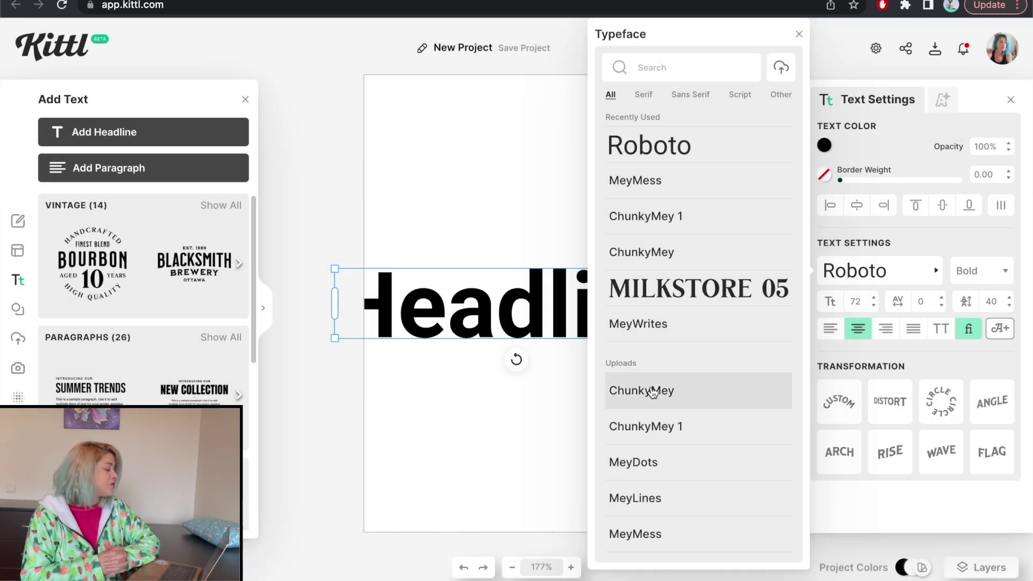
# Browse the Typeface list for the uploaded MeyDots 1, briefly filtering to serif fonts
pyautogui.scroll(-5, 652, 389)
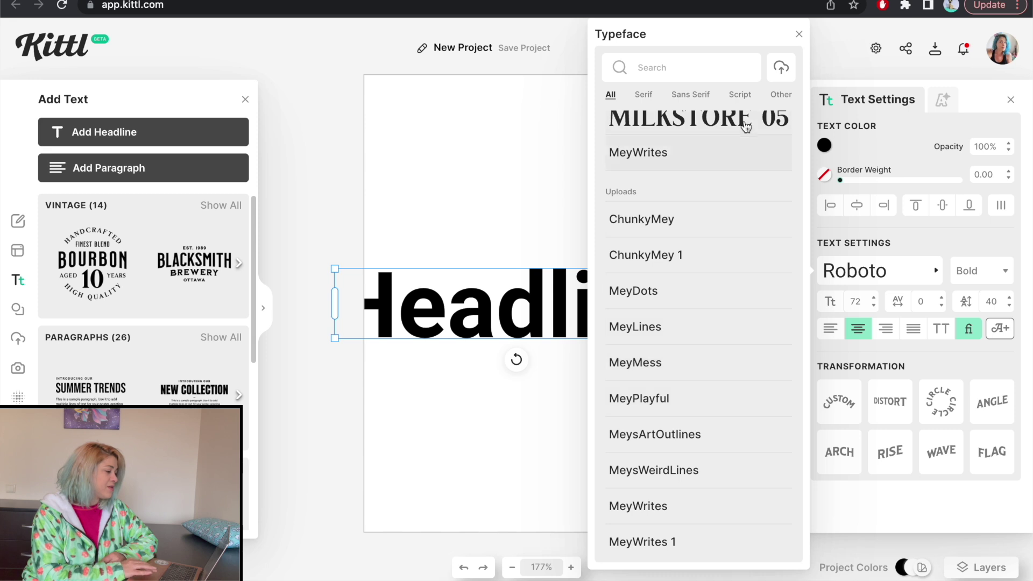
pyautogui.scroll(5, 676, 306)
pyautogui.click(645, 96)
pyautogui.click(608, 96)
pyautogui.scroll(-3, 667, 169)
pyautogui.scroll(-2, 655, 168)
pyautogui.scroll(4, 747, 240)
pyautogui.scroll(-3, 712, 293)
pyautogui.scroll(-5, 712, 294)
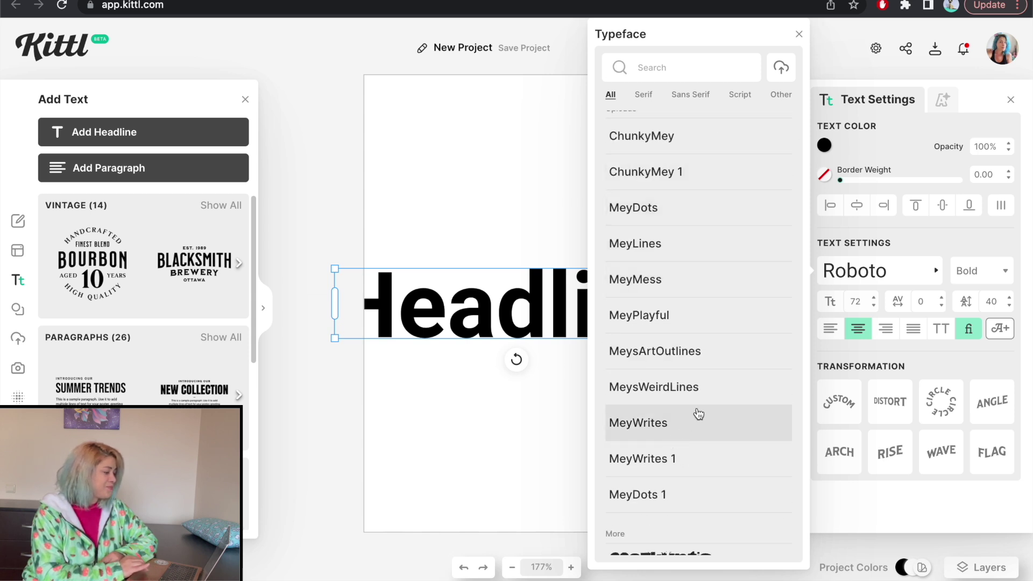
pyautogui.scroll(2, 697, 414)
# Apply MeyDots to the headline, shrink it to size 47 and move it up
pyautogui.click(662, 327)
pyautogui.click(520, 426)
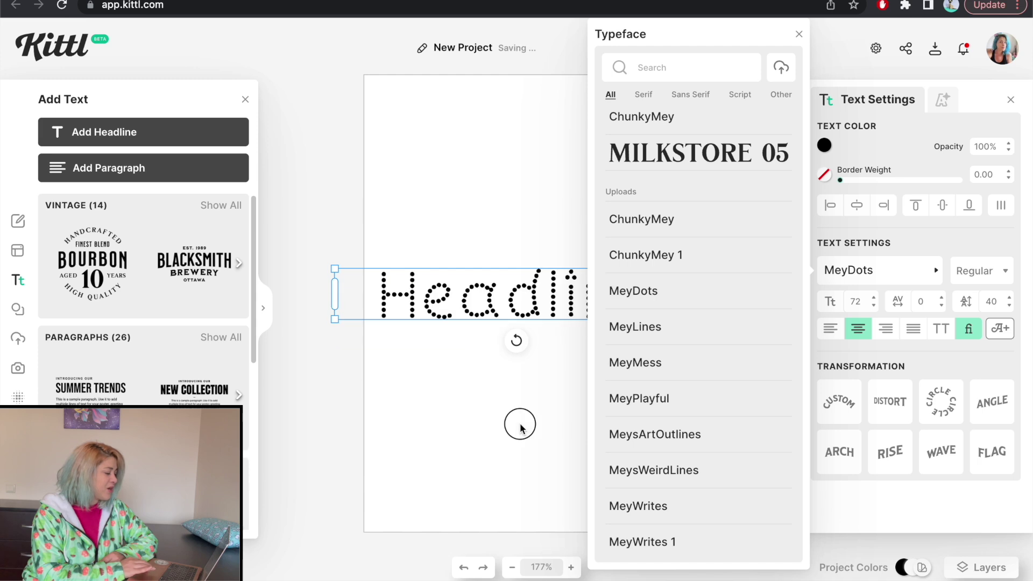
pyautogui.click(610, 303)
pyautogui.moveTo(698, 319); pyautogui.dragTo(577, 298)
pyautogui.moveTo(502, 286); pyautogui.dragTo(570, 228)
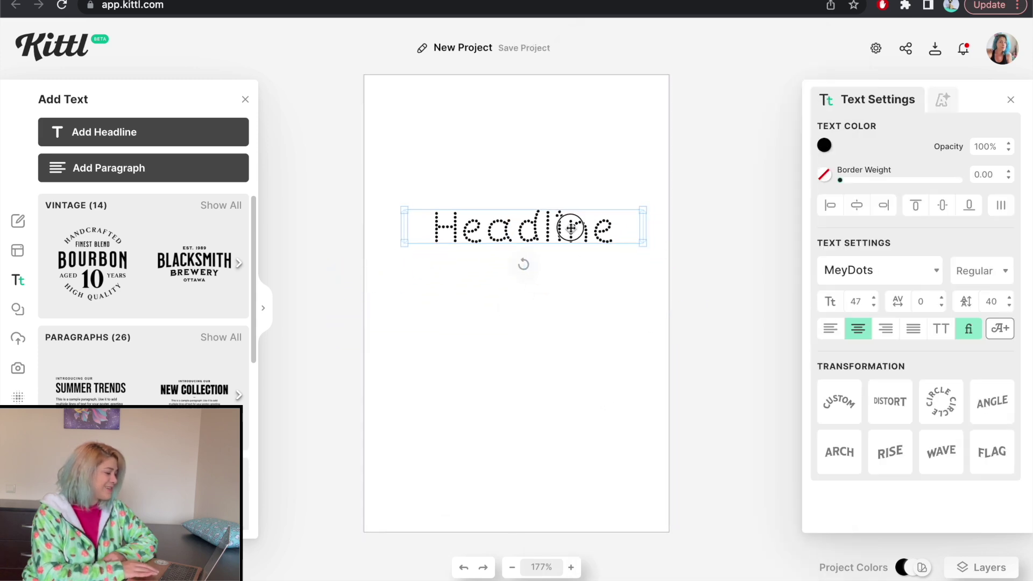
# Try ChunkyMey, MeyMess, MeyDots and then MeyLines on the headline
pyautogui.click(893, 274)
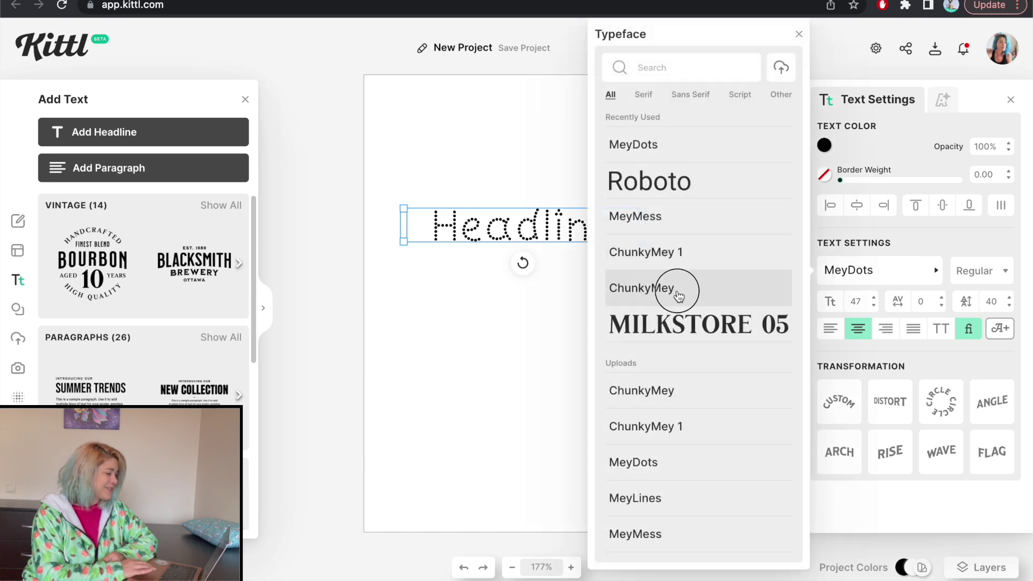
pyautogui.click(679, 295)
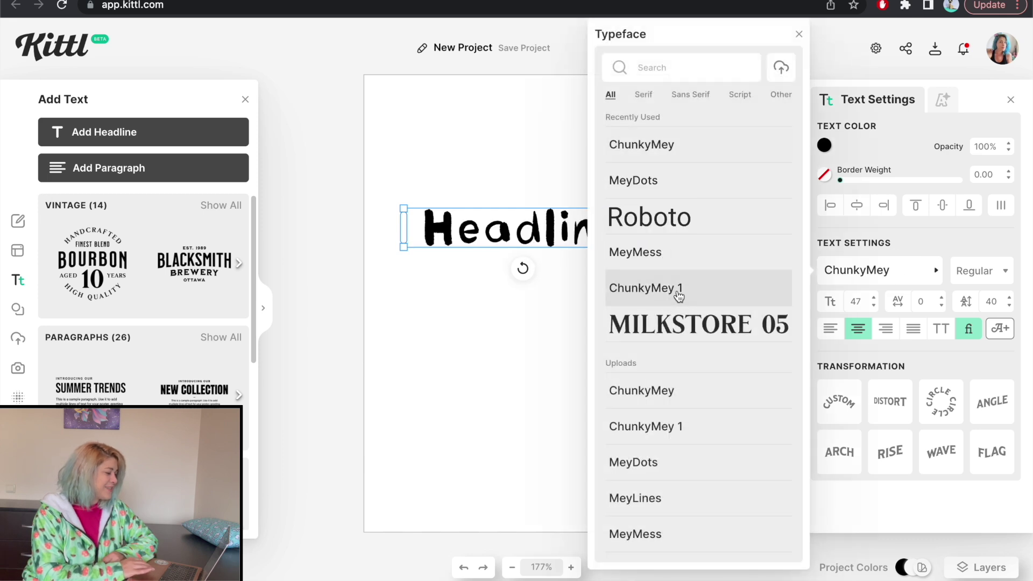
pyautogui.click(672, 259)
pyautogui.click(658, 466)
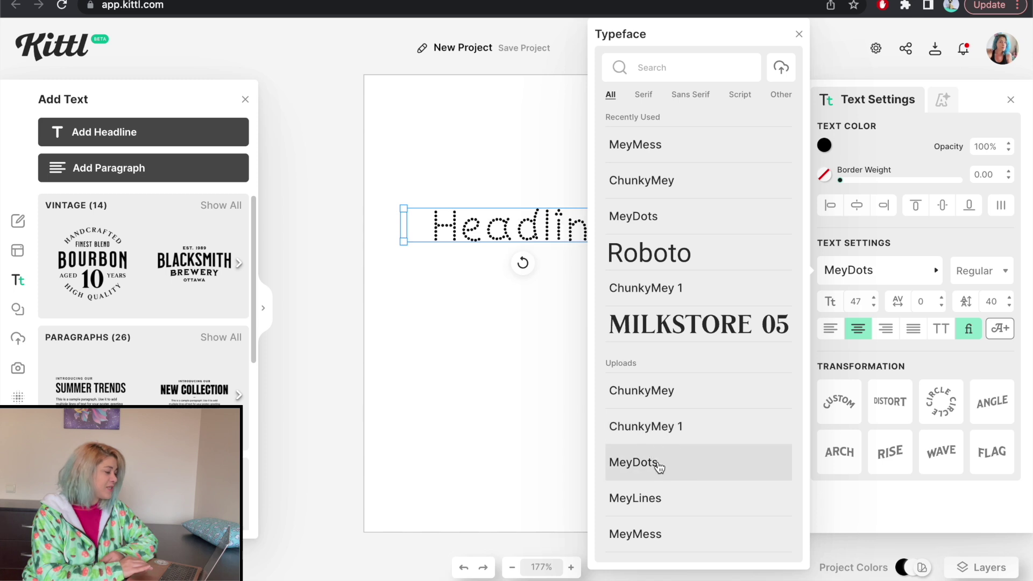
pyautogui.scroll(-3, 675, 388)
pyautogui.click(662, 369)
pyautogui.scroll(-1, 664, 396)
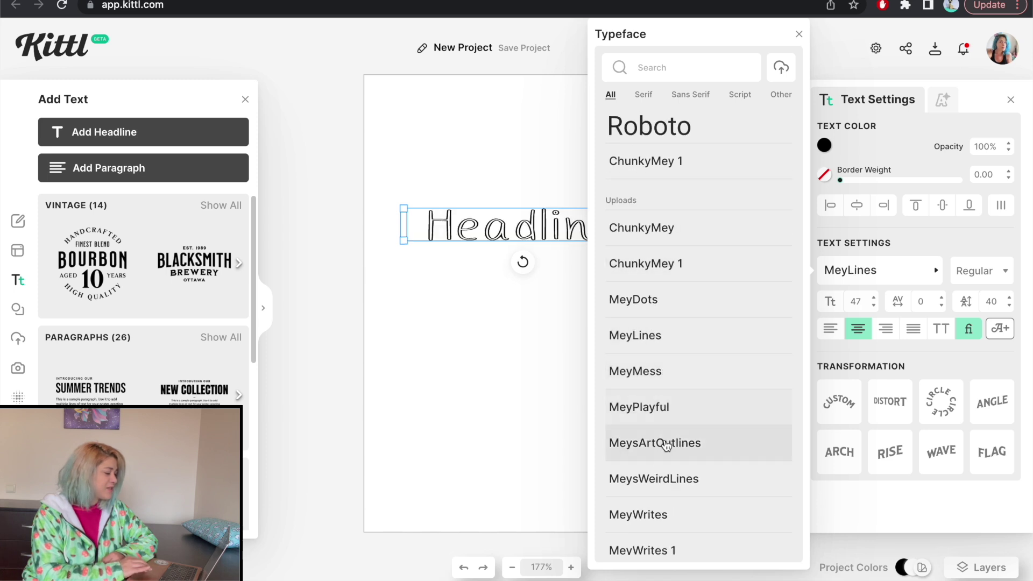
# Enlarge the headline to size 66 and switch its font to MeyPlayful
pyautogui.click(499, 336)
pyautogui.click(598, 234)
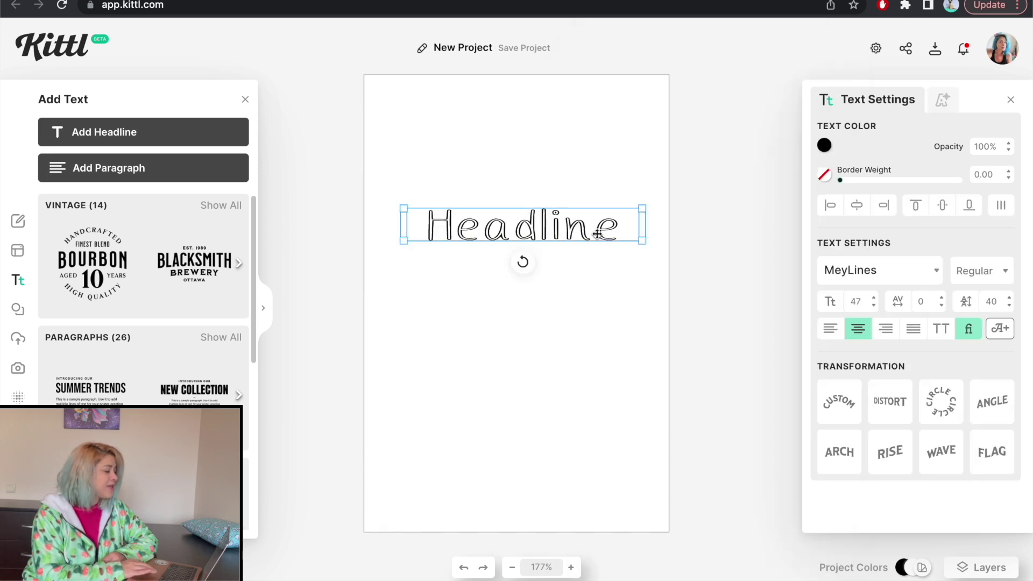
pyautogui.moveTo(640, 214); pyautogui.dragTo(714, 196)
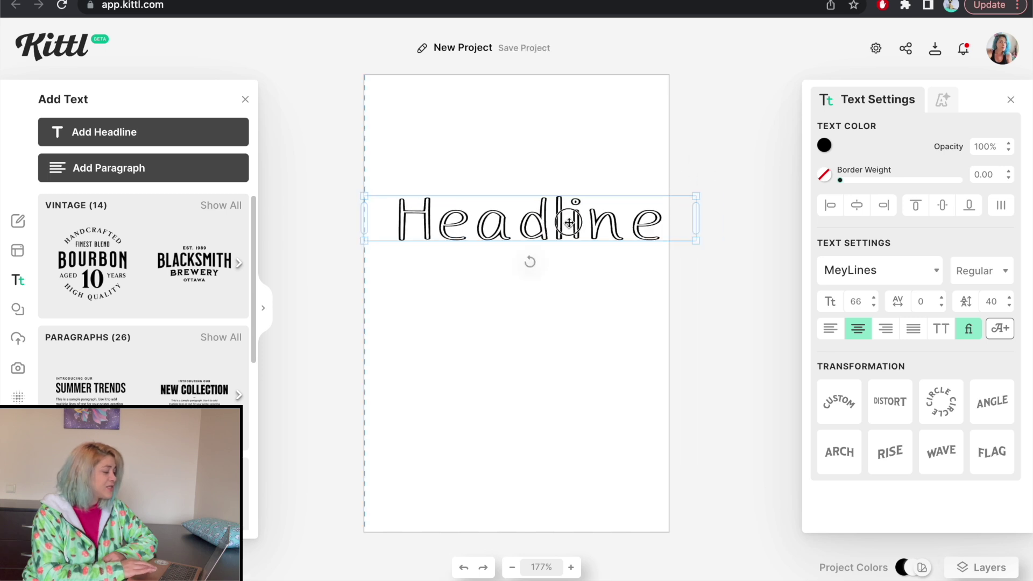
pyautogui.click(872, 272)
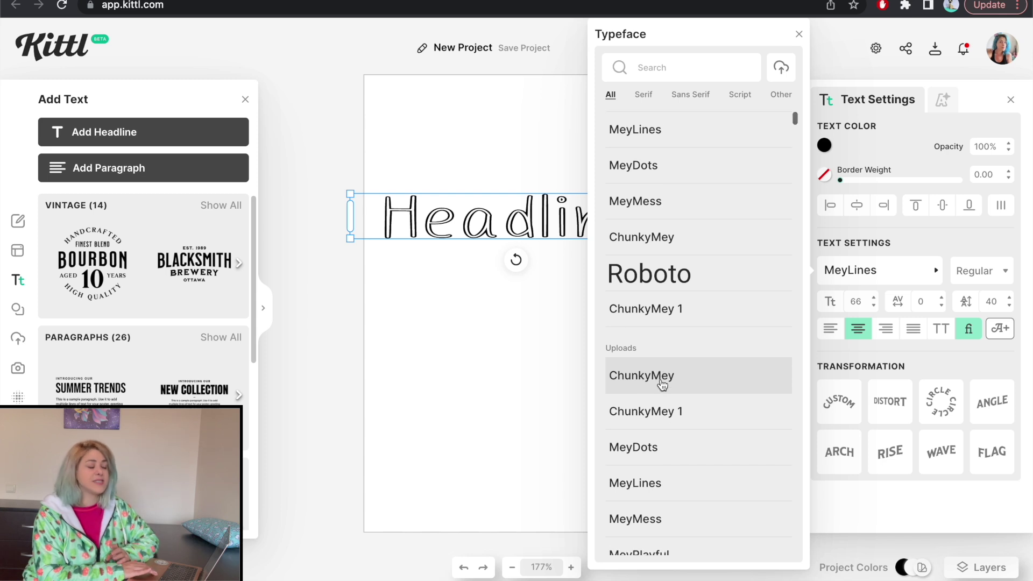
pyautogui.scroll(-5, 657, 382)
pyautogui.click(646, 372)
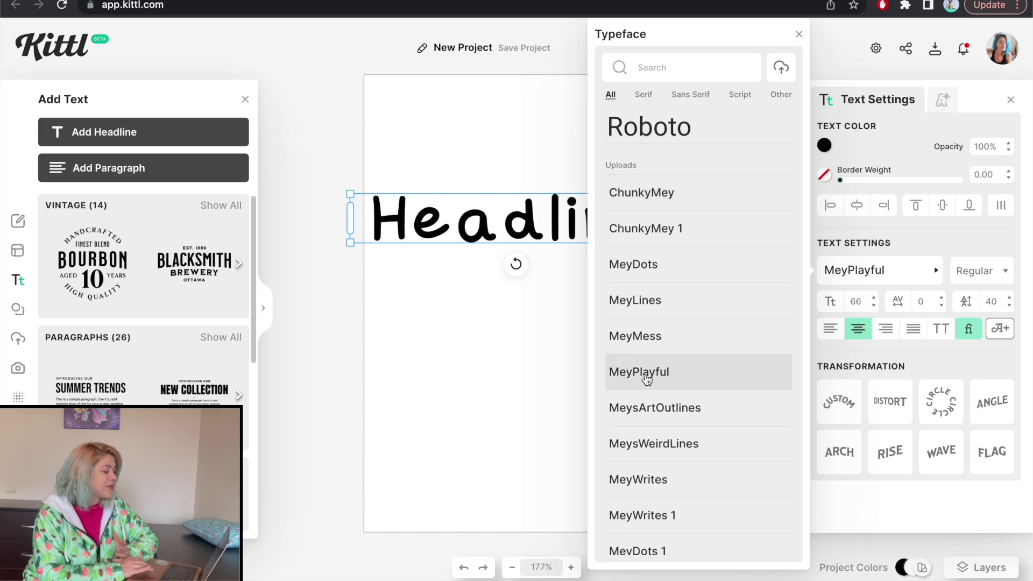
pyautogui.click(603, 303)
pyautogui.click(568, 222)
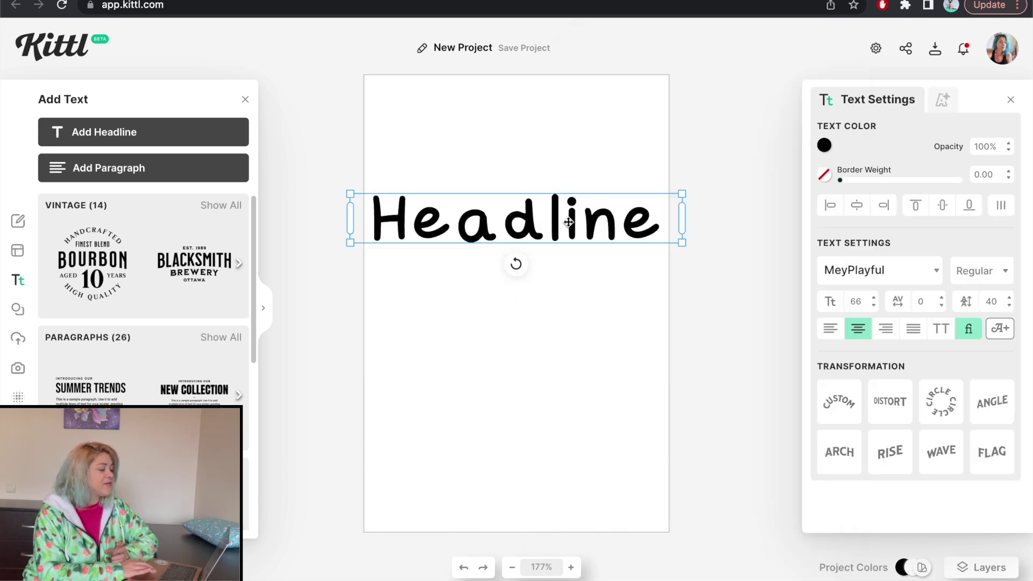
# Try a red drop shadow at offset 41, then line and block shadows angled -44°
pyautogui.click(942, 101)
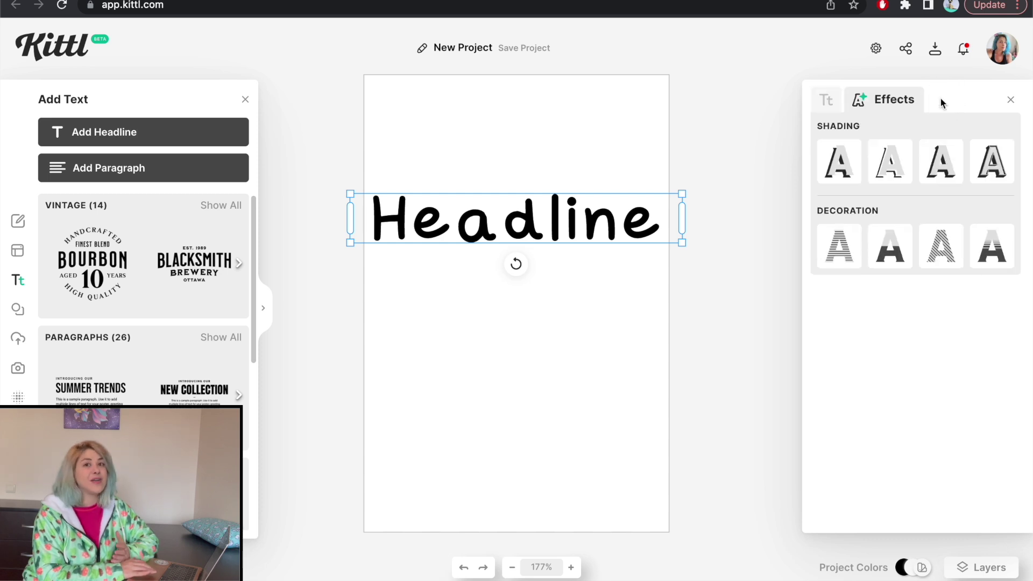
pyautogui.click(842, 171)
pyautogui.click(938, 398)
pyautogui.click(1007, 202)
pyautogui.click(899, 253)
pyautogui.click(888, 263)
pyautogui.moveTo(829, 237); pyautogui.dragTo(879, 237)
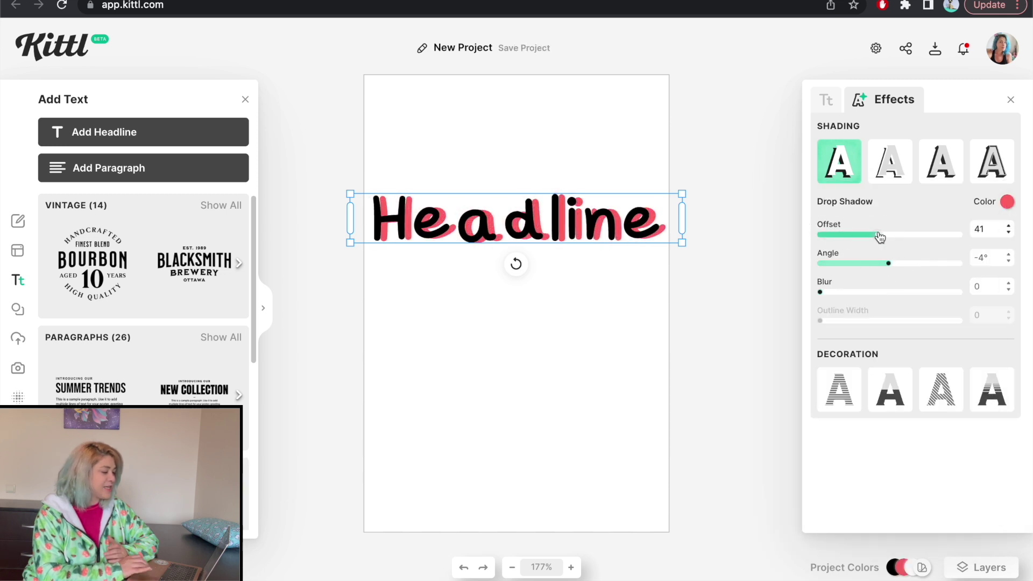
pyautogui.click(890, 161)
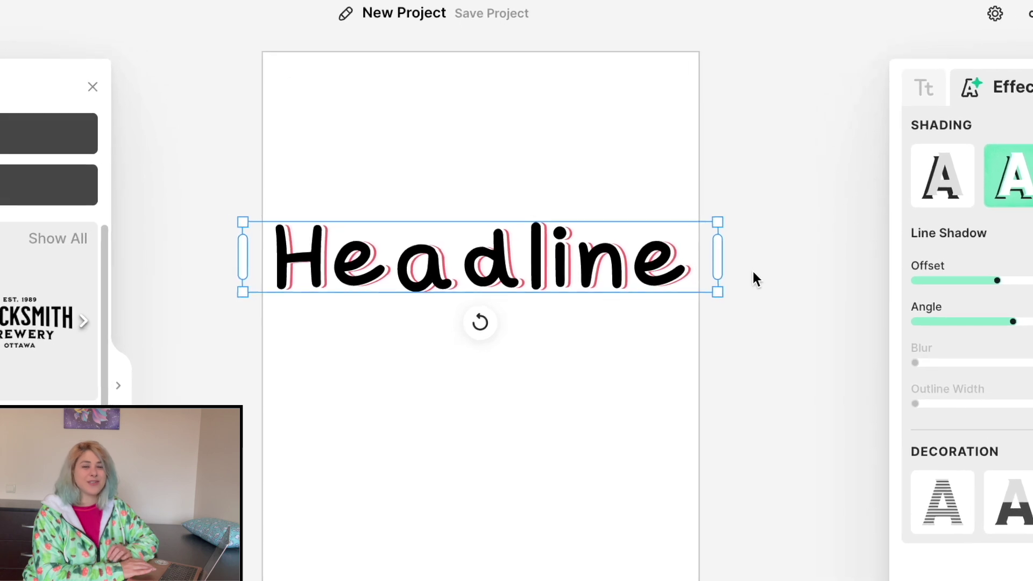
pyautogui.click(1030, 181)
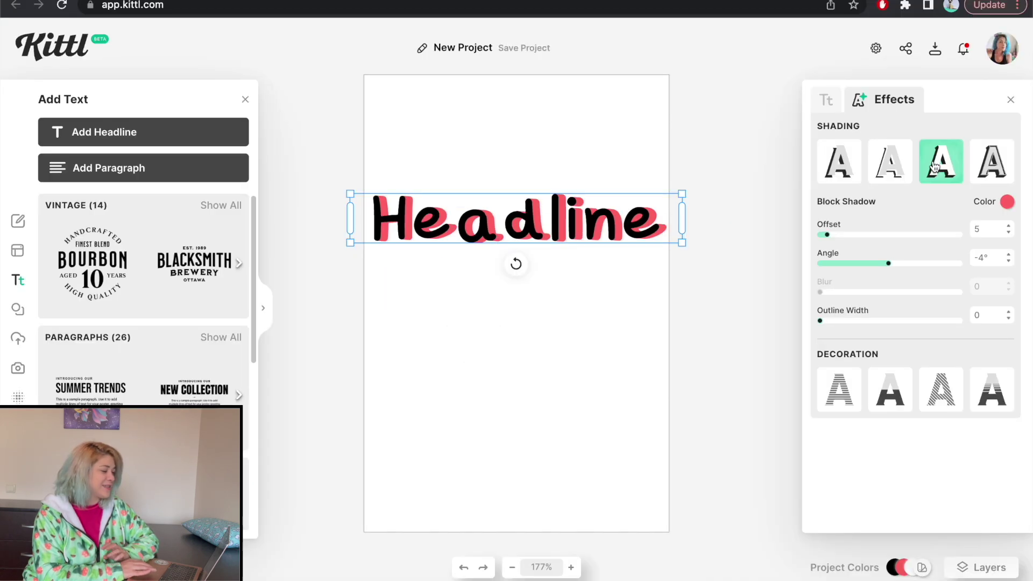
pyautogui.moveTo(888, 263)
pyautogui.mouseDown()
pyautogui.moveTo(825, 262)
pyautogui.moveTo(892, 263)
pyautogui.mouseUp()
# Apply the Detailed 3d Shadow with a dark-red outline and a light-blue shadow
pyautogui.click(997, 164)
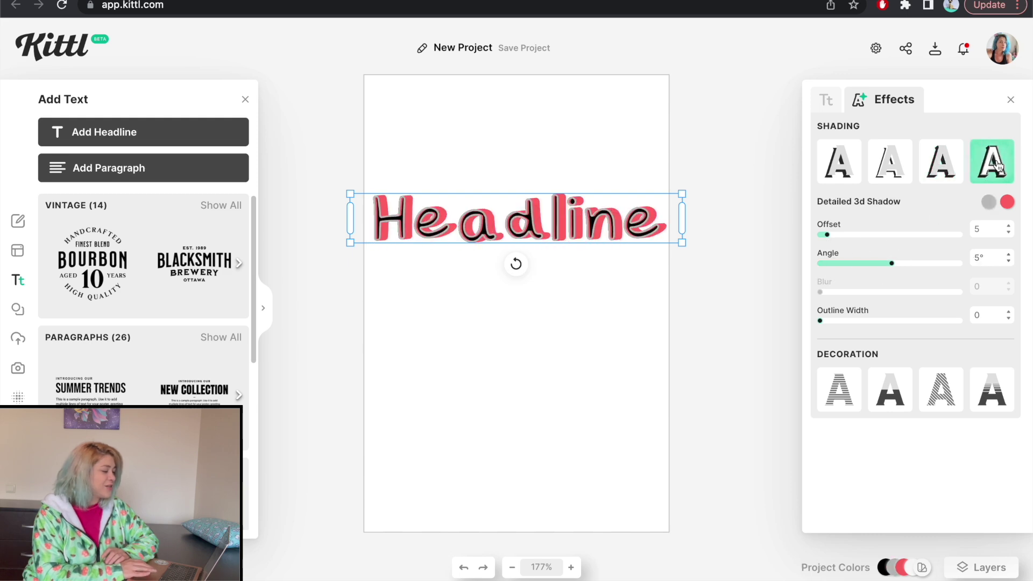
pyautogui.click(989, 203)
pyautogui.moveTo(881, 293)
pyautogui.mouseDown()
pyautogui.moveTo(873, 327)
pyautogui.moveTo(893, 334)
pyautogui.moveTo(887, 293)
pyautogui.moveTo(945, 240)
pyautogui.moveTo(961, 247)
pyautogui.mouseUp()
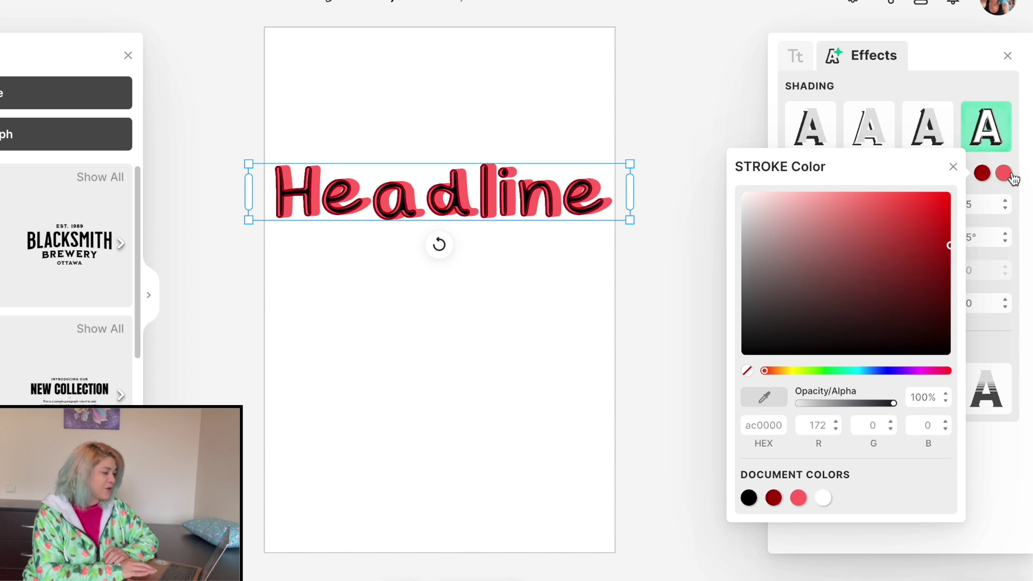
pyautogui.click(1005, 173)
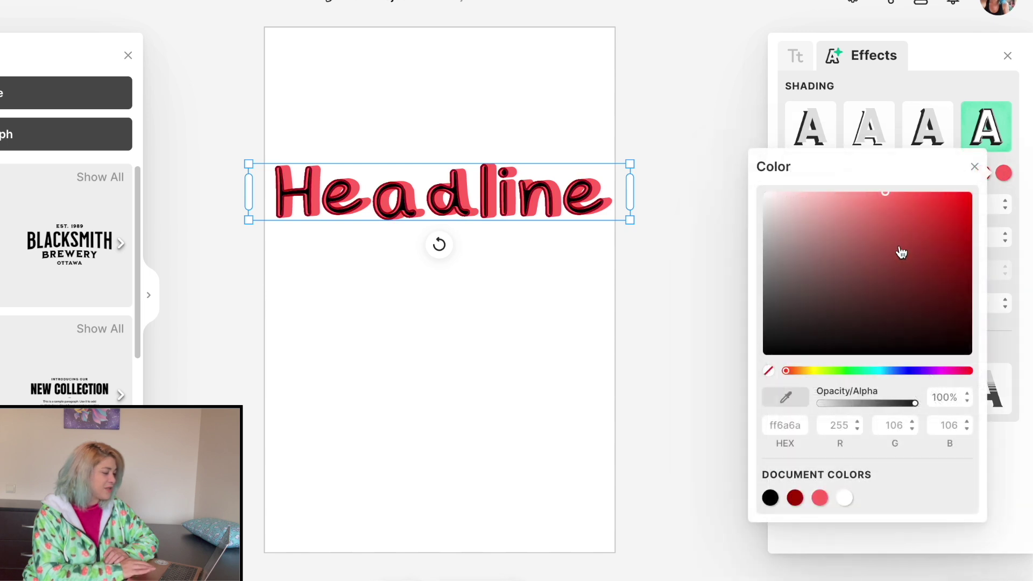
pyautogui.moveTo(870, 370); pyautogui.dragTo(895, 370)
pyautogui.moveTo(899, 244); pyautogui.dragTo(850, 192)
pyautogui.click(1009, 188)
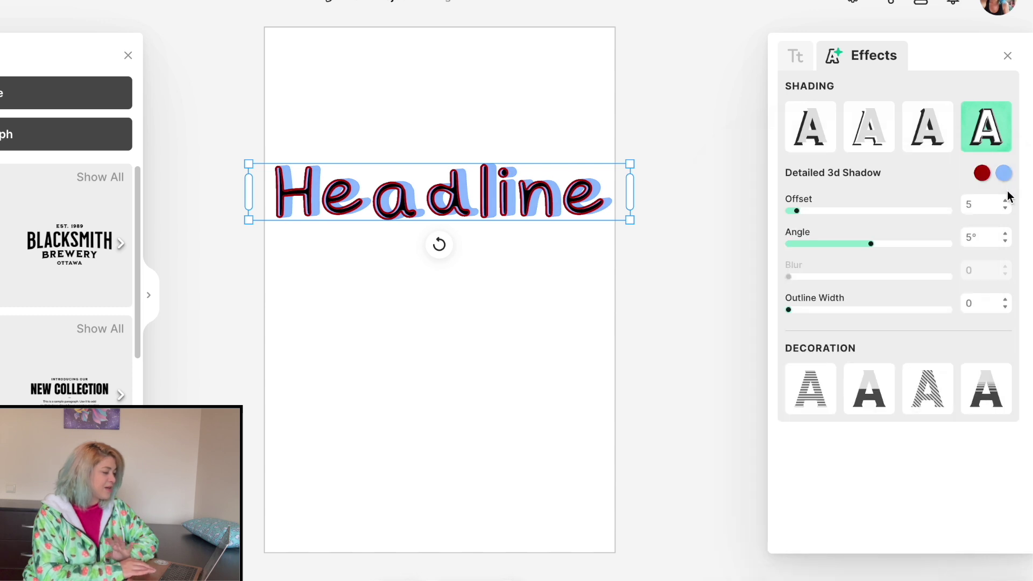
# Set shadow Offset 0, Angle -50° and a wide cloud outline, and nudge the headline down
pyautogui.moveTo(802, 215)
pyautogui.mouseDown()
pyautogui.moveTo(769, 213)
pyautogui.moveTo(858, 210)
pyautogui.moveTo(815, 215)
pyautogui.mouseUp()
pyautogui.moveTo(870, 243); pyautogui.dragTo(905, 244)
pyautogui.moveTo(791, 311); pyautogui.dragTo(839, 311)
pyautogui.moveTo(903, 244); pyautogui.dragTo(848, 251)
pyautogui.moveTo(813, 217); pyautogui.dragTo(769, 217)
pyautogui.moveTo(488, 191); pyautogui.dragTo(489, 213)
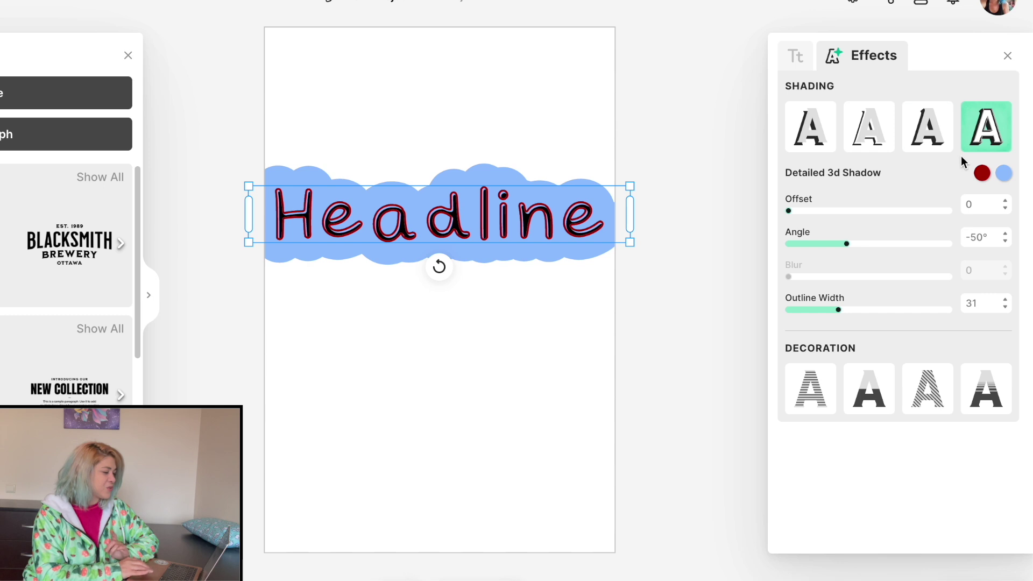
pyautogui.click(984, 127)
# Apply pinkish-red Horizontal Lines to the headline at 5% weight with wider spacing
pyautogui.click(817, 236)
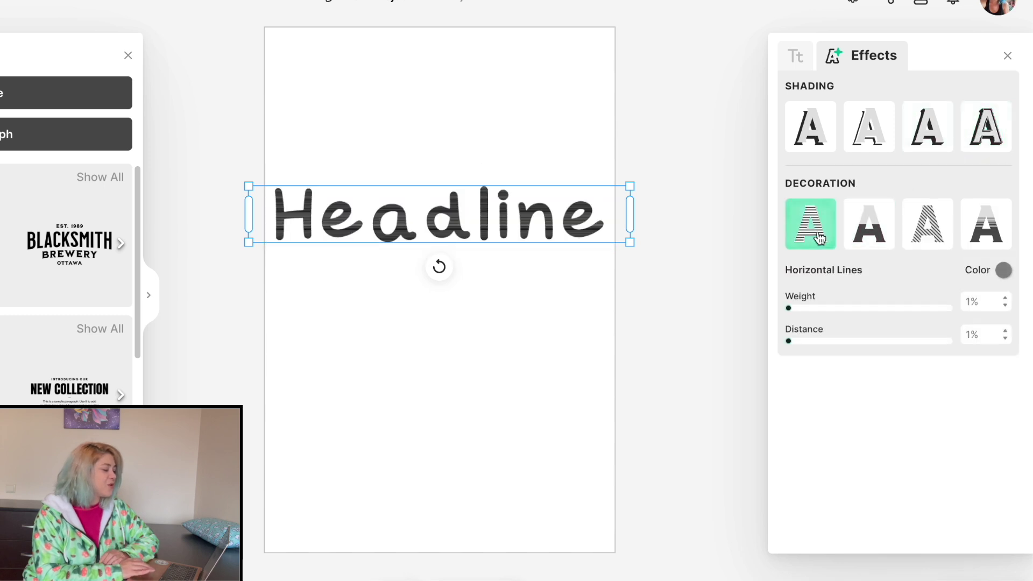
pyautogui.click(1003, 271)
pyautogui.click(854, 283)
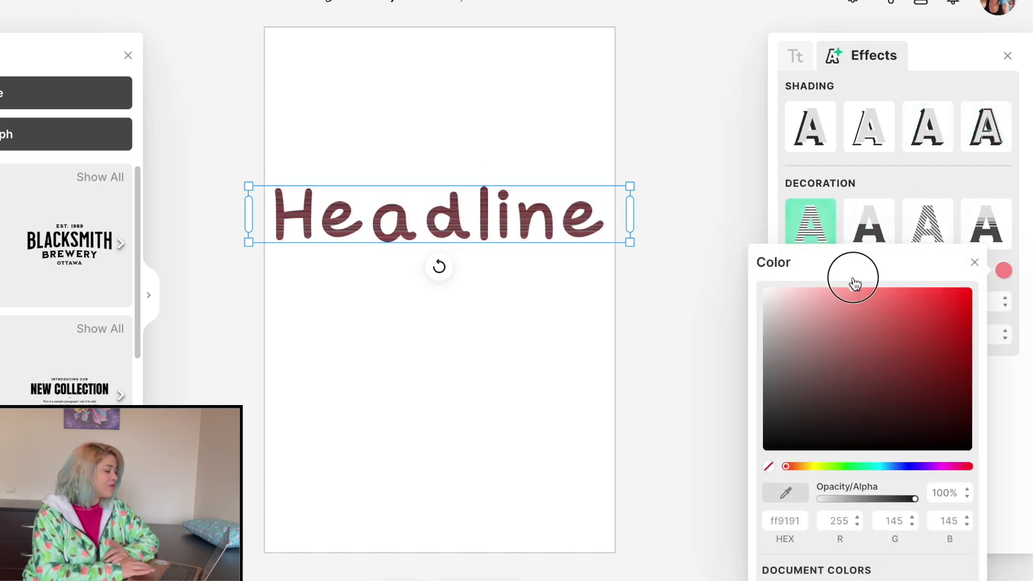
pyautogui.click(924, 179)
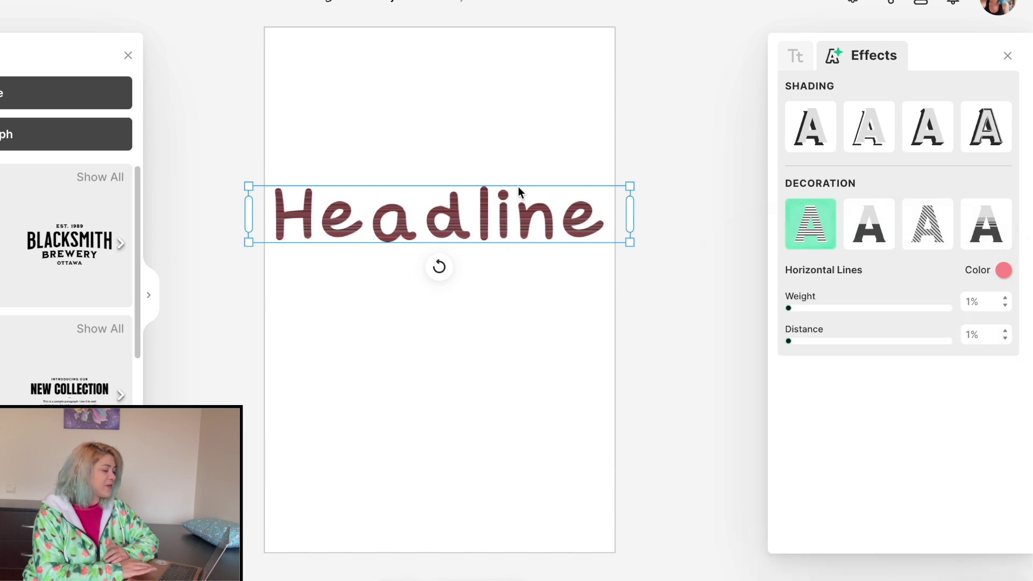
pyautogui.scroll(5, 518, 186)
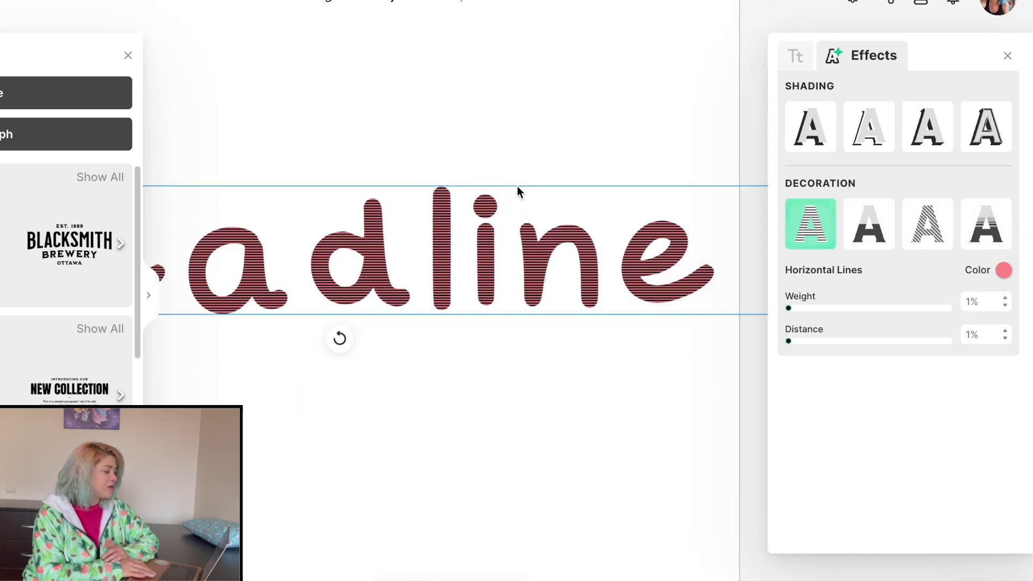
pyautogui.moveTo(789, 308); pyautogui.dragTo(862, 311)
pyautogui.moveTo(789, 342); pyautogui.dragTo(834, 343)
# Try Color Cut, then apply light-blue Oblique Lines at 4% weight and 4% distance
pyautogui.click(887, 212)
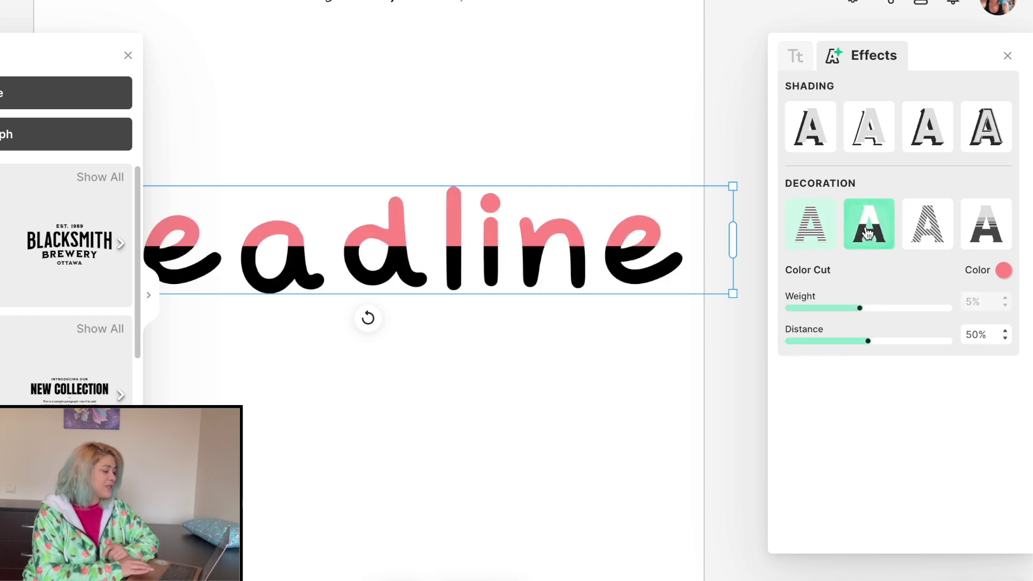
pyautogui.scroll(-5, 555, 334)
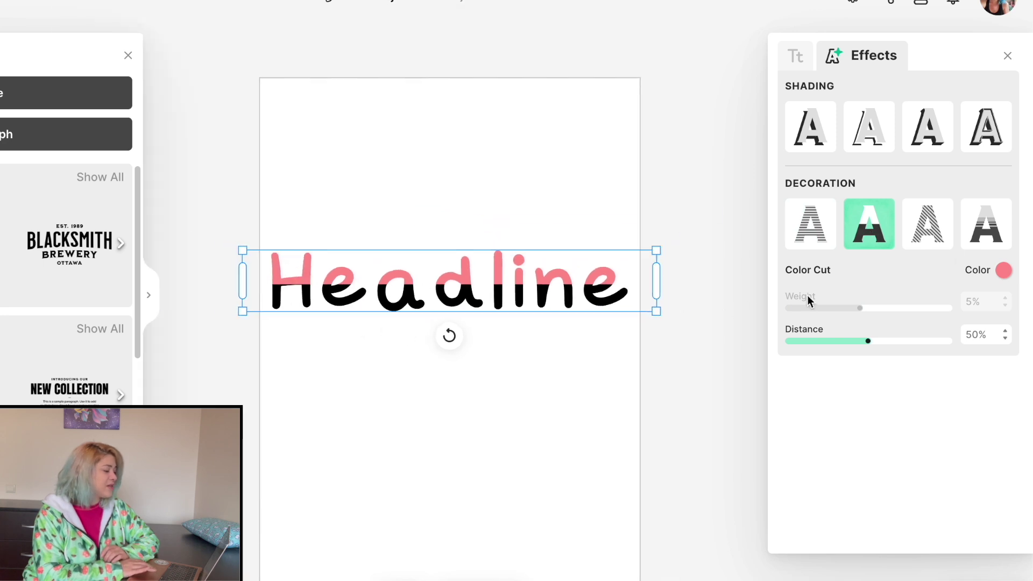
pyautogui.click(924, 243)
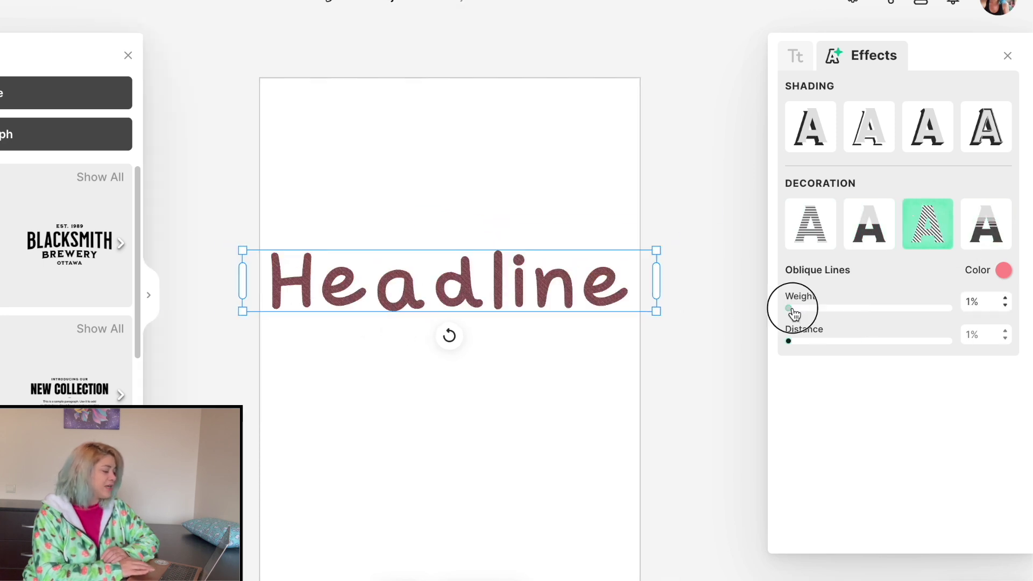
pyautogui.moveTo(791, 310); pyautogui.dragTo(841, 309)
pyautogui.moveTo(790, 342); pyautogui.dragTo(831, 341)
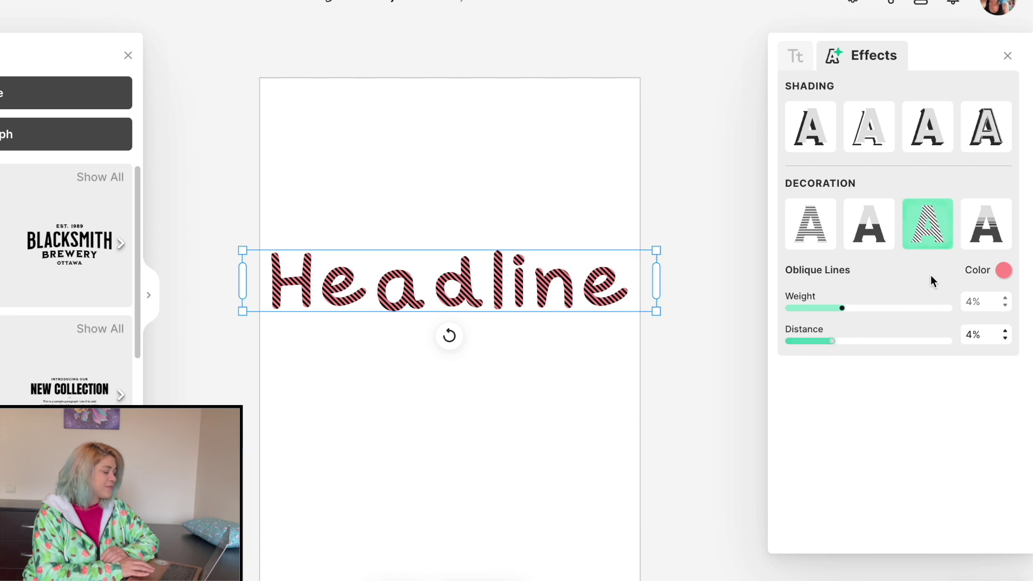
pyautogui.click(1002, 271)
pyautogui.click(890, 466)
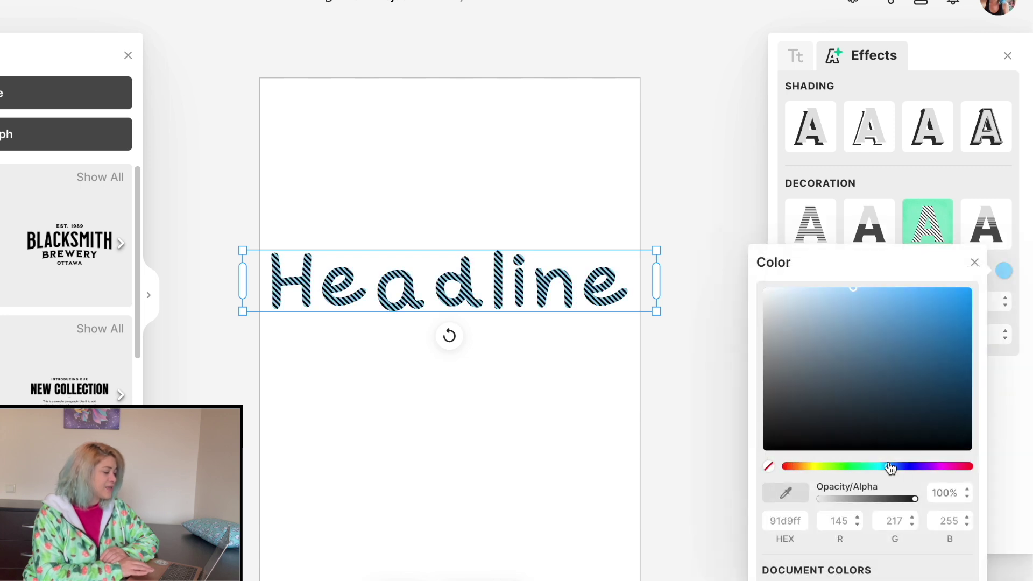
pyautogui.click(909, 295)
pyautogui.click(795, 56)
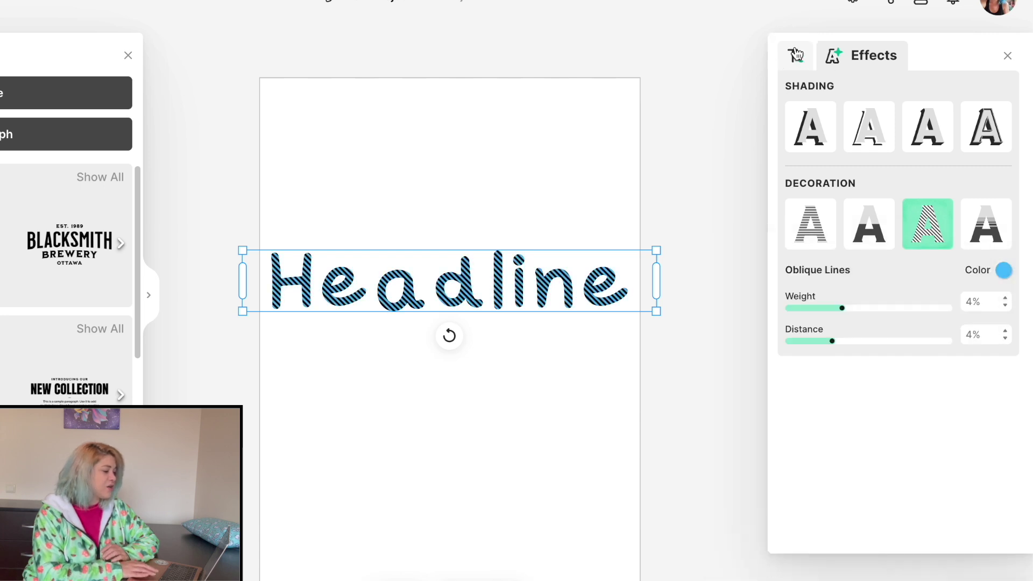
# Fill the headline dark blue and apply the Fading Color Cut decoration
pyautogui.click(792, 109)
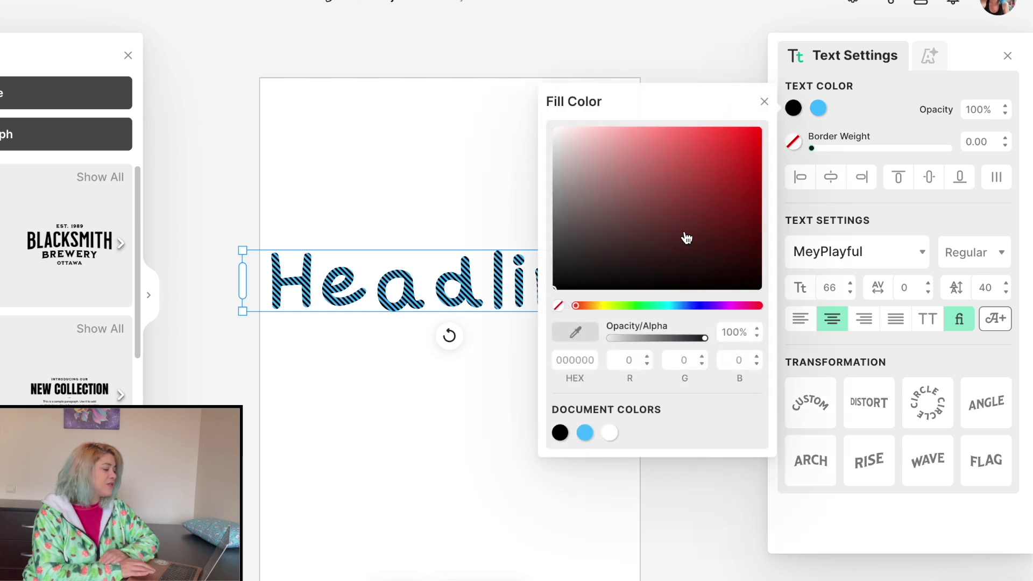
pyautogui.click(585, 431)
pyautogui.moveTo(695, 208); pyautogui.dragTo(756, 241)
pyautogui.click(493, 194)
pyautogui.click(503, 284)
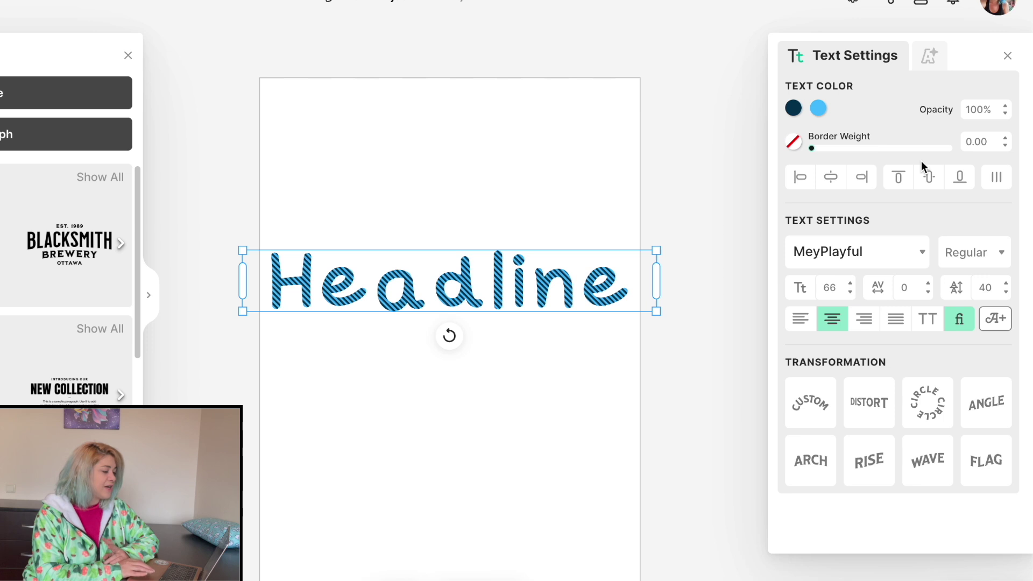
pyautogui.click(933, 56)
pyautogui.click(989, 237)
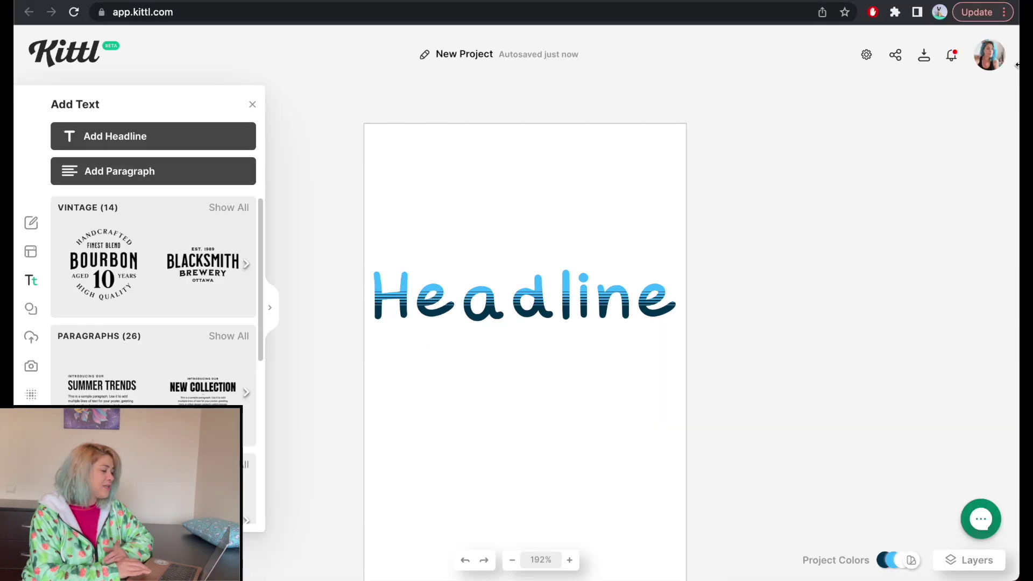
# Open the Shut up and let me JOURNAL project from My Projects on the profile page
pyautogui.click(998, 4)
pyautogui.click(899, 91)
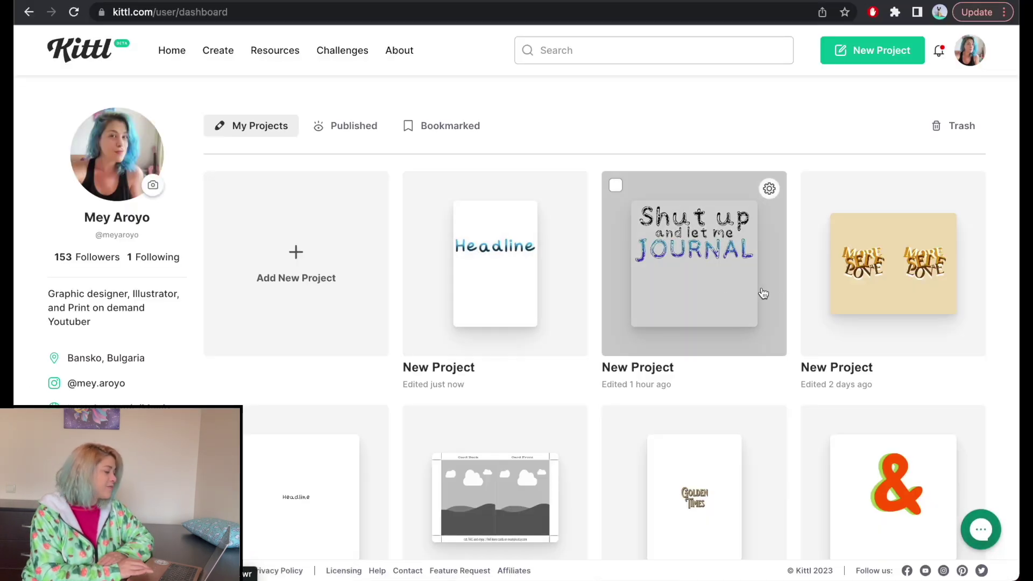
pyautogui.click(716, 279)
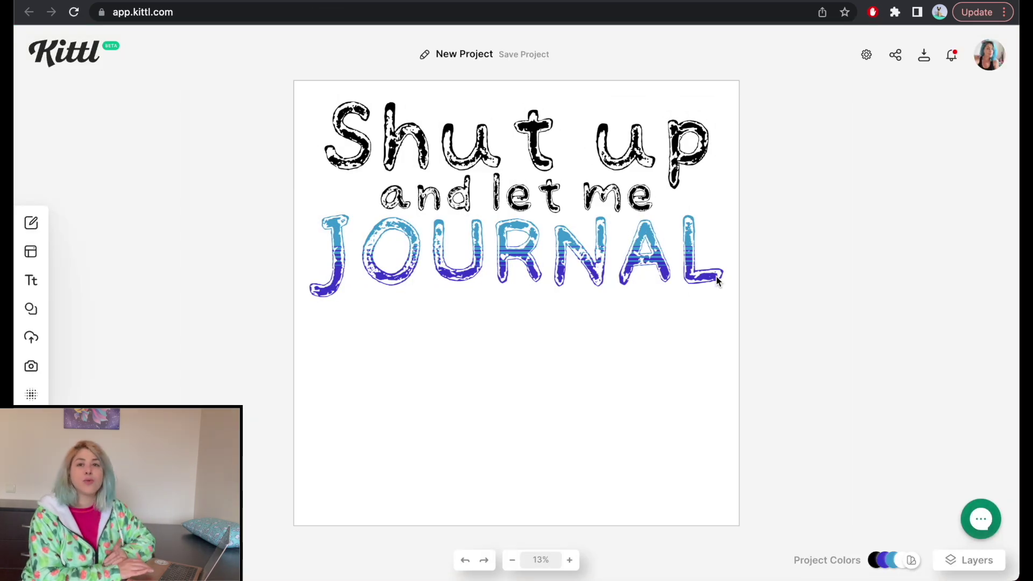
# Inspect the Shut up and JOURNAL texts and the effects applied to JOURNAL
pyautogui.click(576, 189)
pyautogui.click(604, 155)
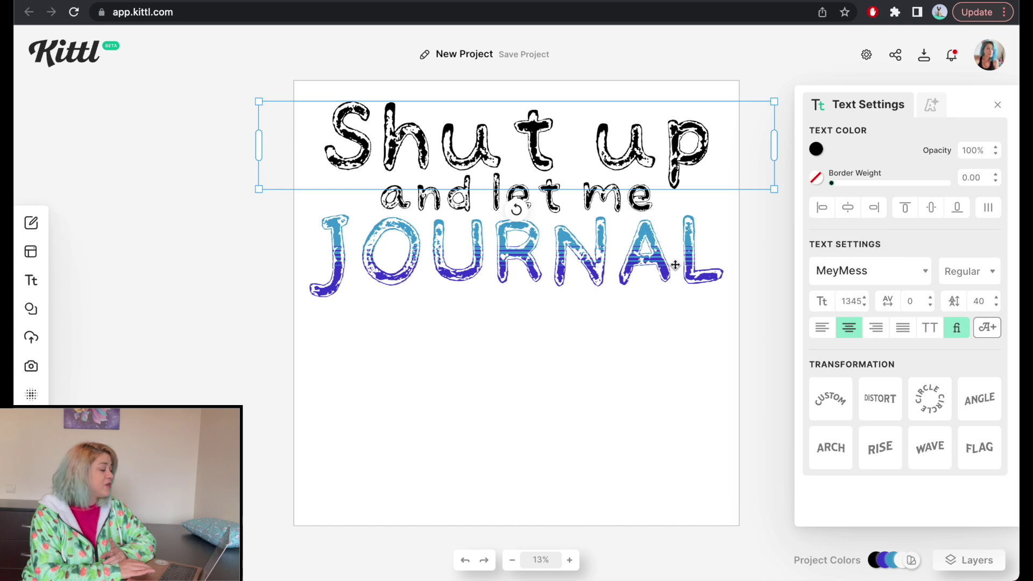
pyautogui.click(649, 262)
pyautogui.click(926, 109)
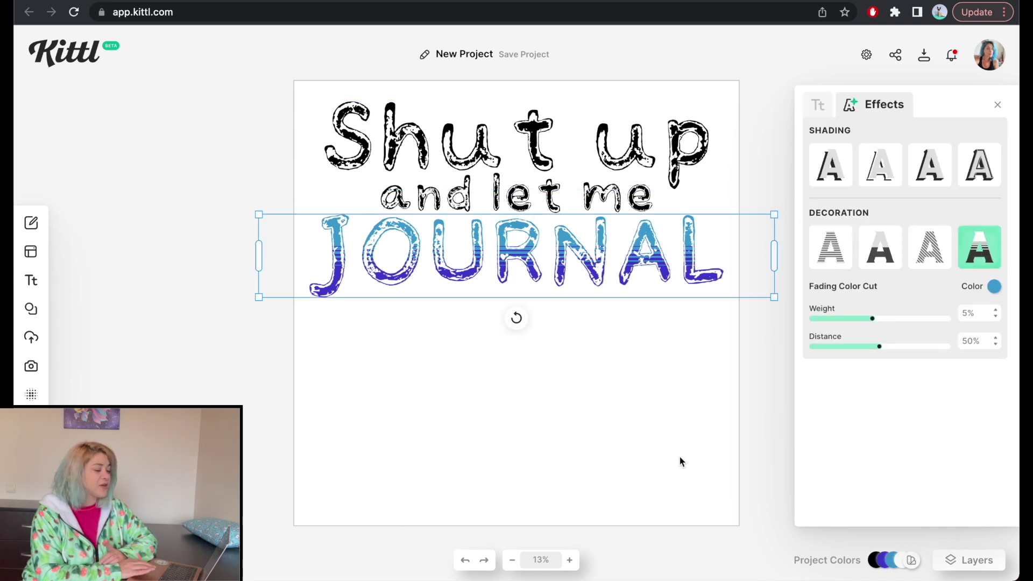
pyautogui.click(730, 478)
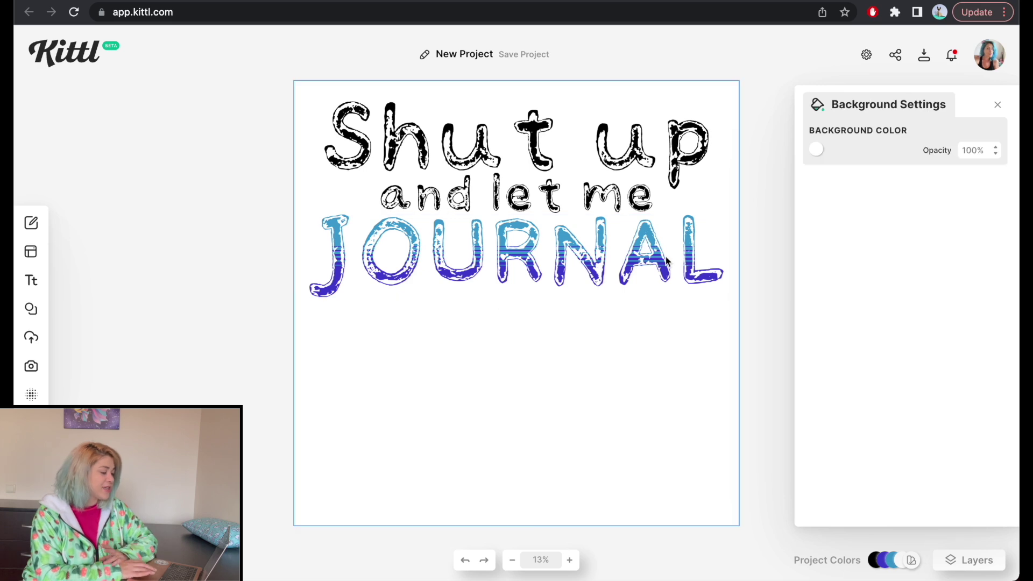
pyautogui.click(676, 256)
# Distort JOURNAL so its bottom edge curves downward, stretching the middle letters
pyautogui.click(880, 408)
pyautogui.moveTo(515, 297); pyautogui.dragTo(517, 342)
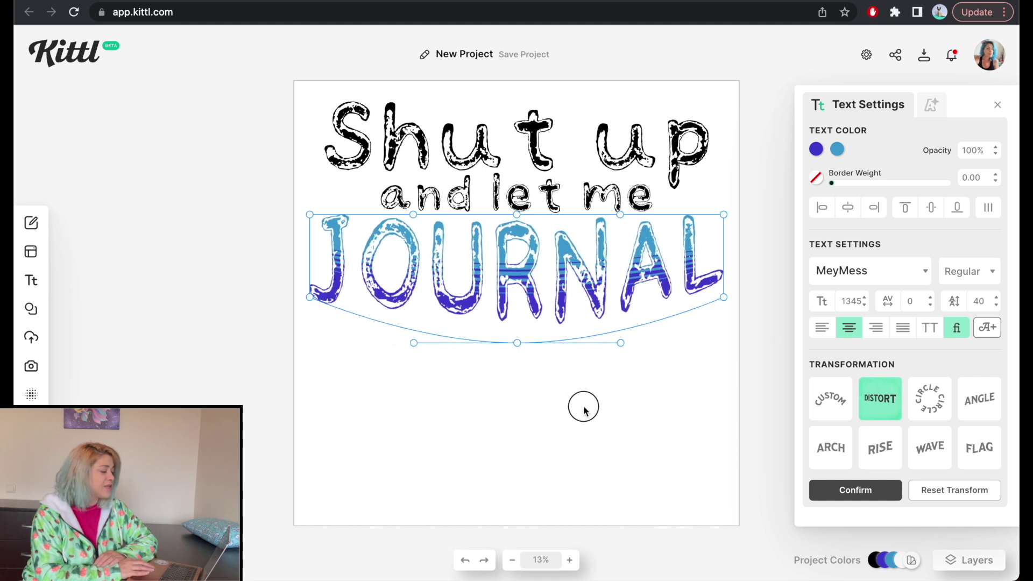
pyautogui.click(584, 409)
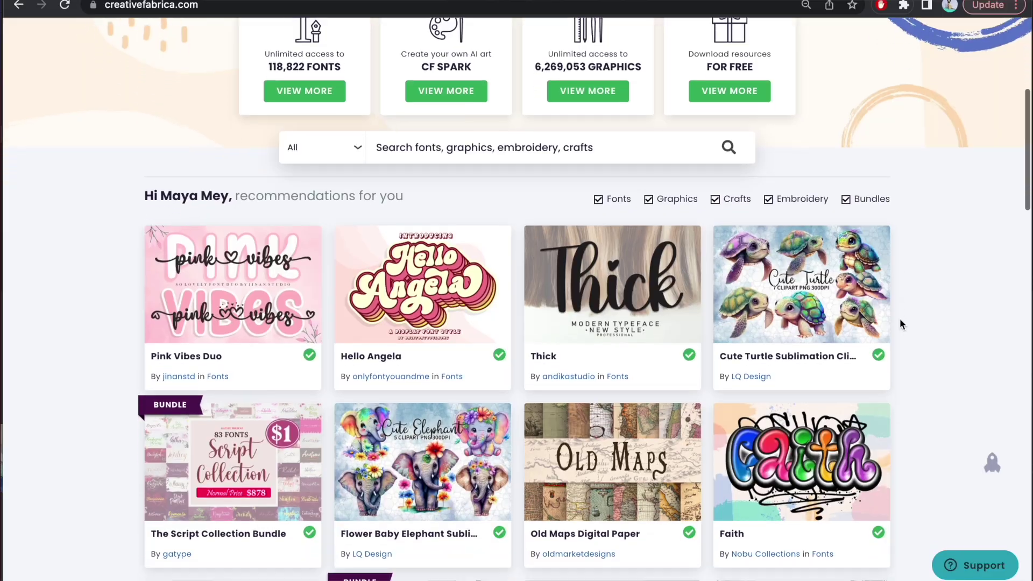
# Scroll down through the Creative Fabrica recommendations
pyautogui.scroll(-5, 899, 318)
pyautogui.scroll(-6, 899, 320)
pyautogui.scroll(-7, 901, 321)
pyautogui.scroll(-7, 900, 320)
pyautogui.scroll(-1, 899, 318)
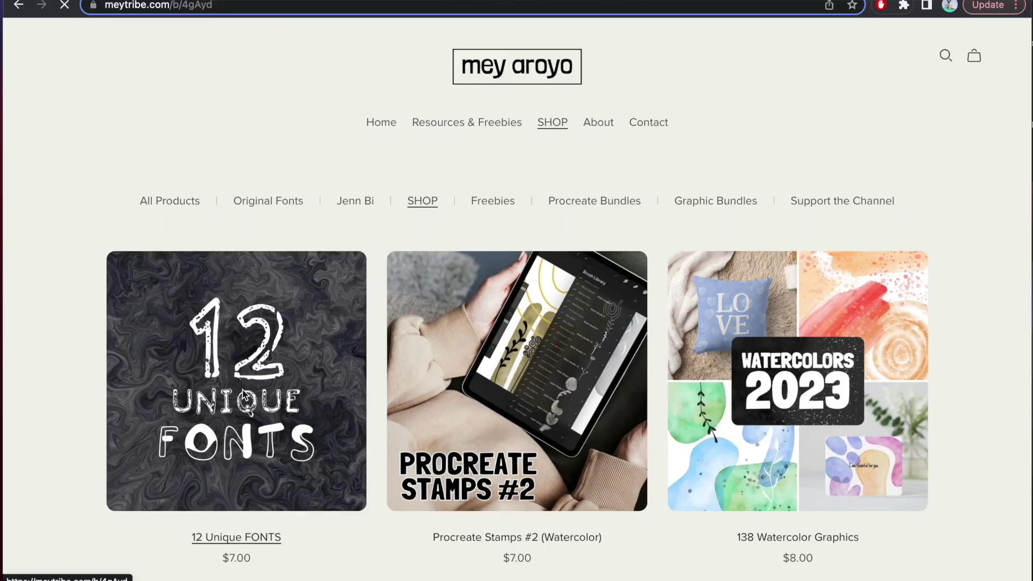
# Cycle the 12 Unique FONTS carousel through font list, licence and example images back to the cover
pyautogui.scroll(-3, 516, 238)
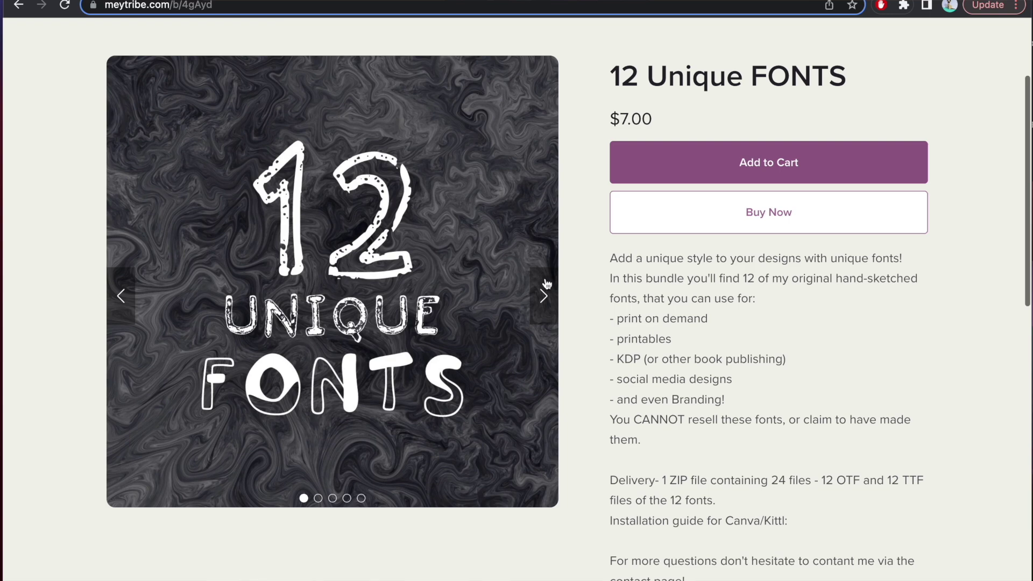
pyautogui.click(543, 295)
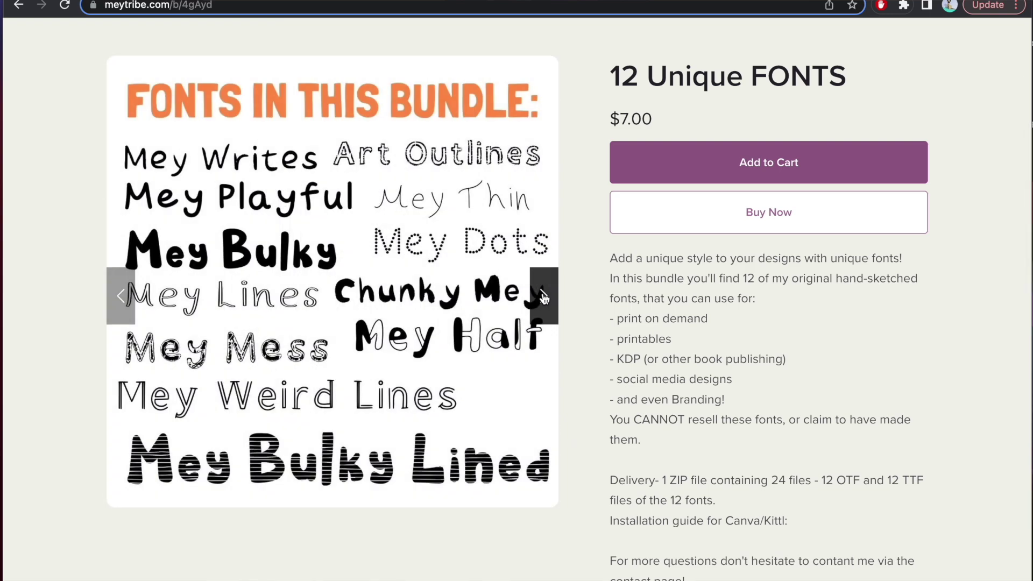
pyautogui.click(543, 295)
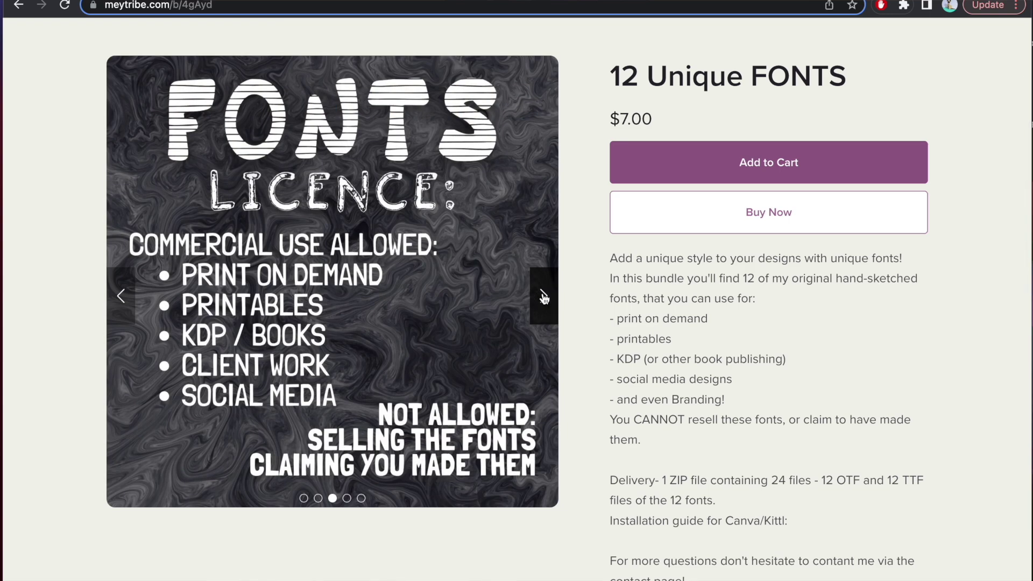
pyautogui.click(543, 296)
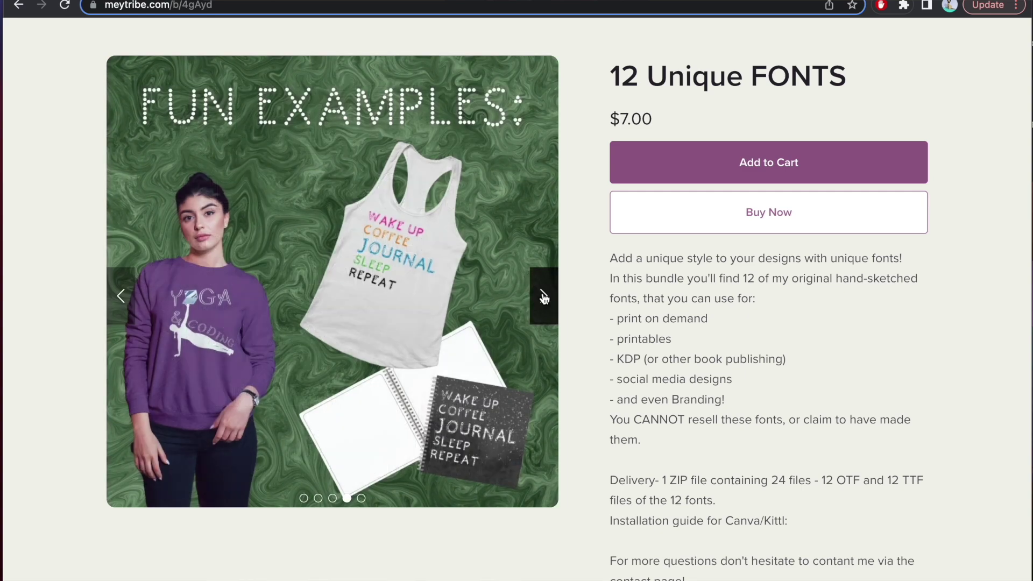
pyautogui.click(543, 296)
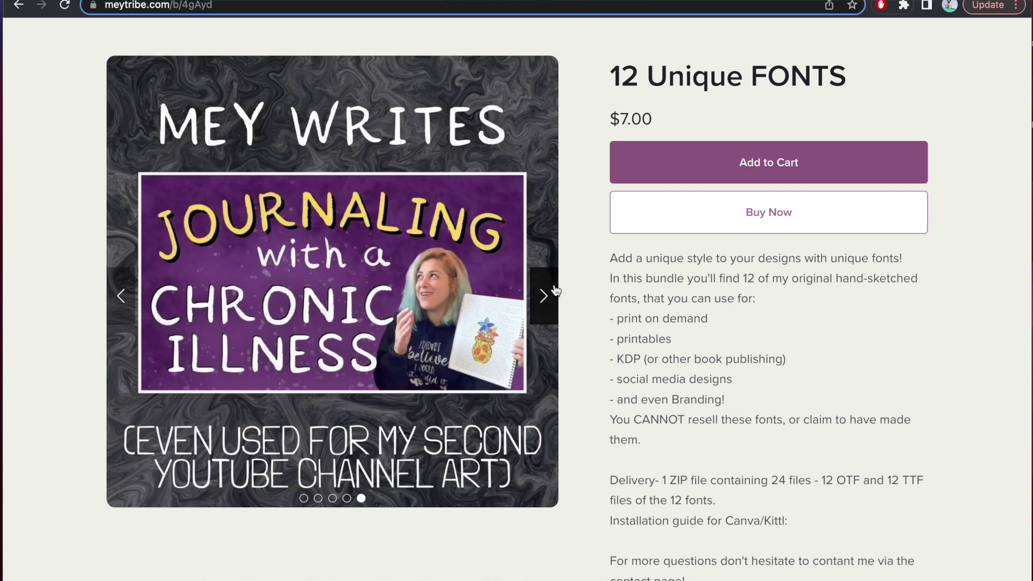
pyautogui.click(545, 295)
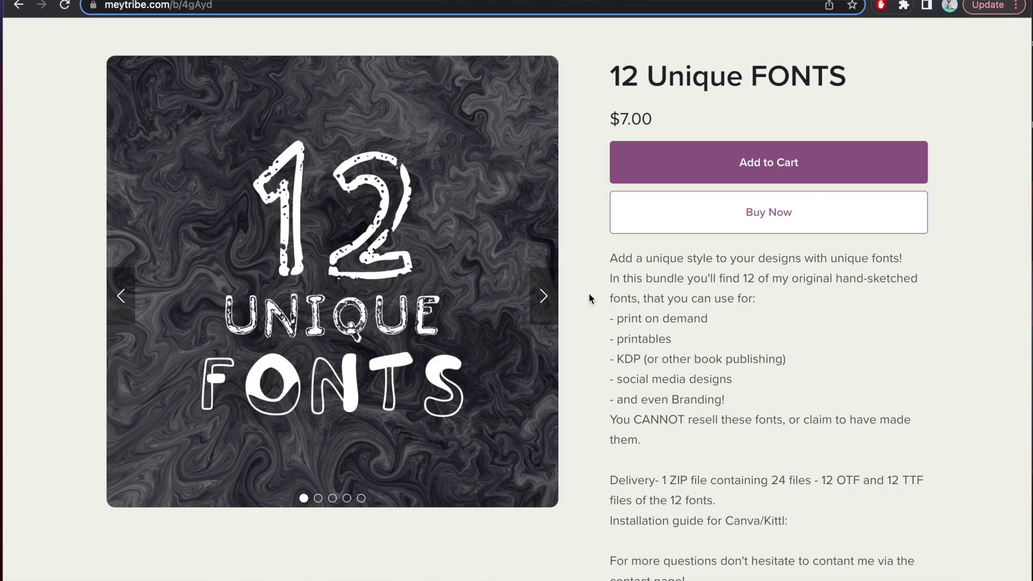